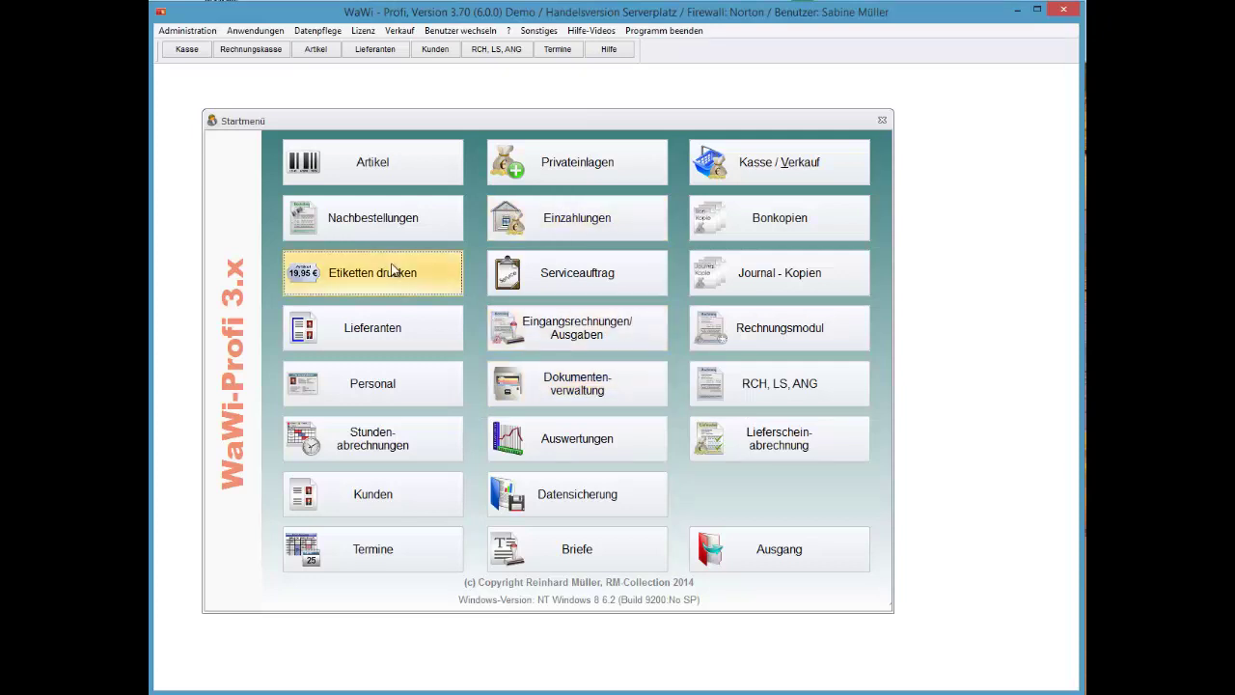
Create a label for article 9, "Schlauch 5 Meter, 80mm Durchm.", in the article master
click(392, 270)
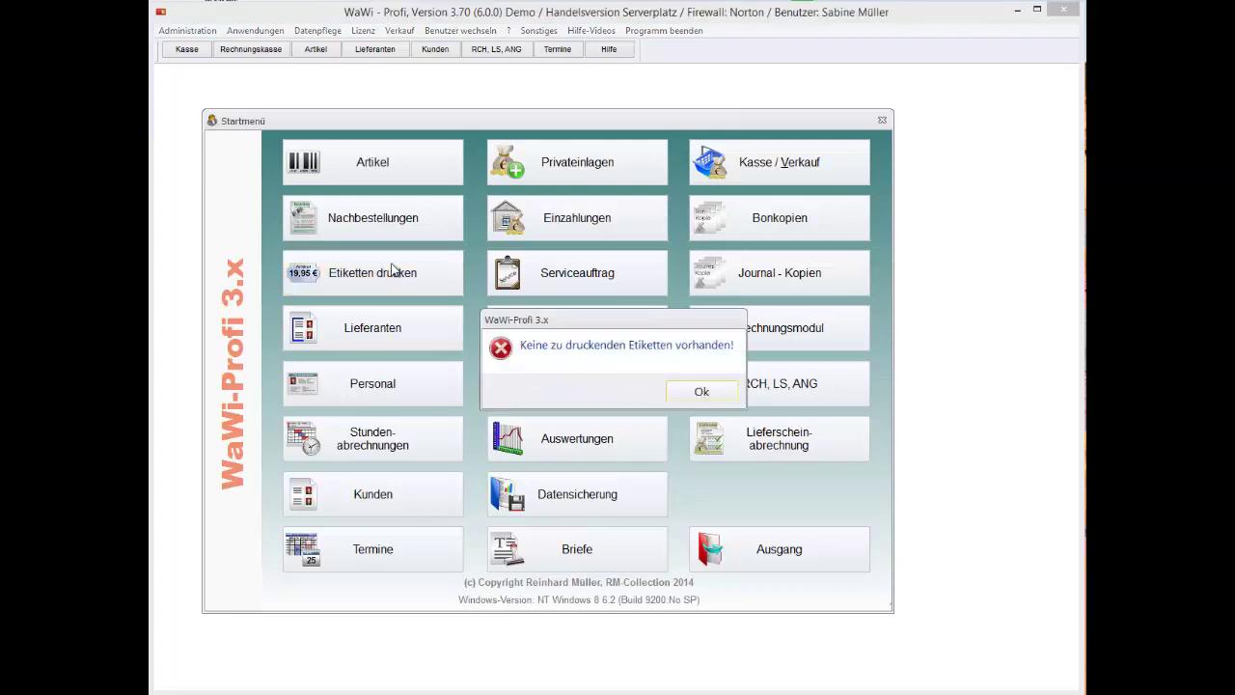
click(701, 391)
click(372, 162)
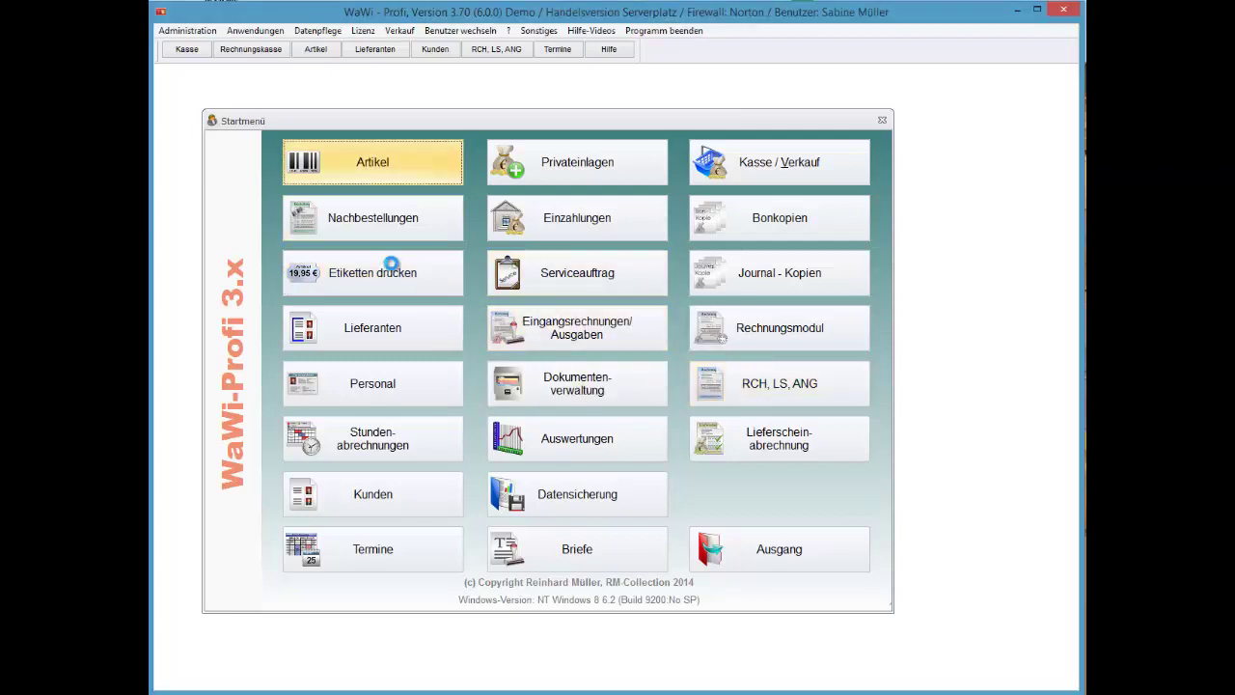
click(810, 243)
right_click(818, 243)
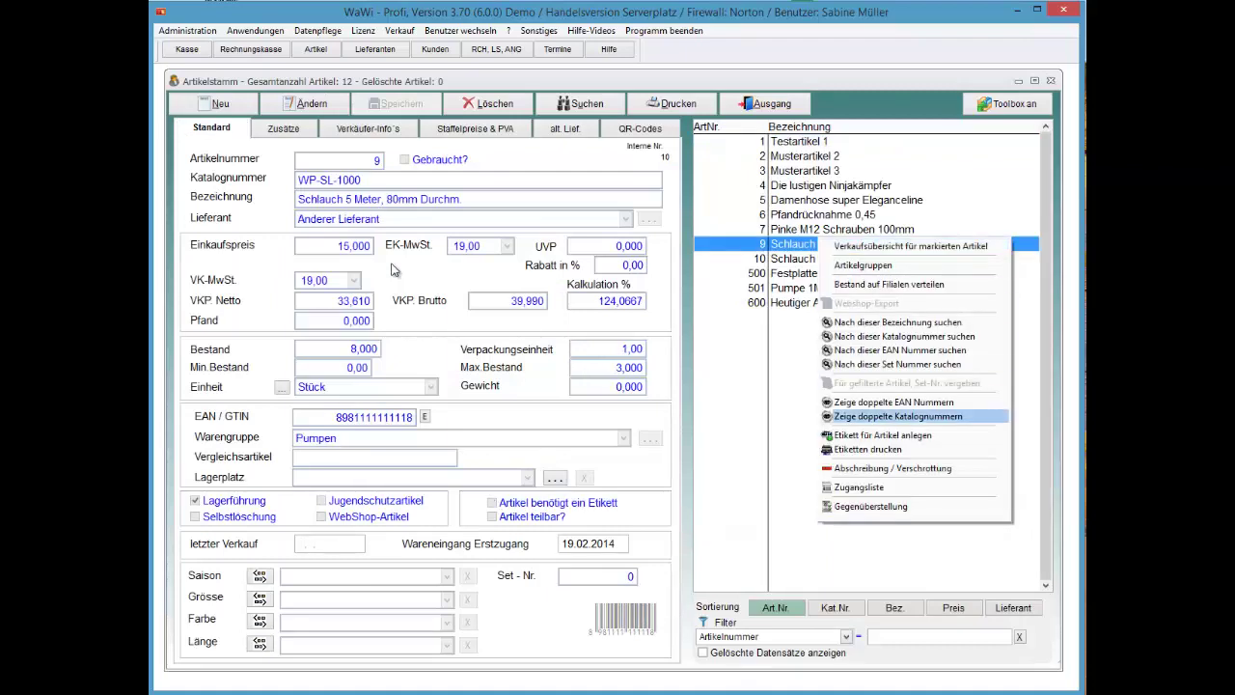
key(Return)
key(Return)
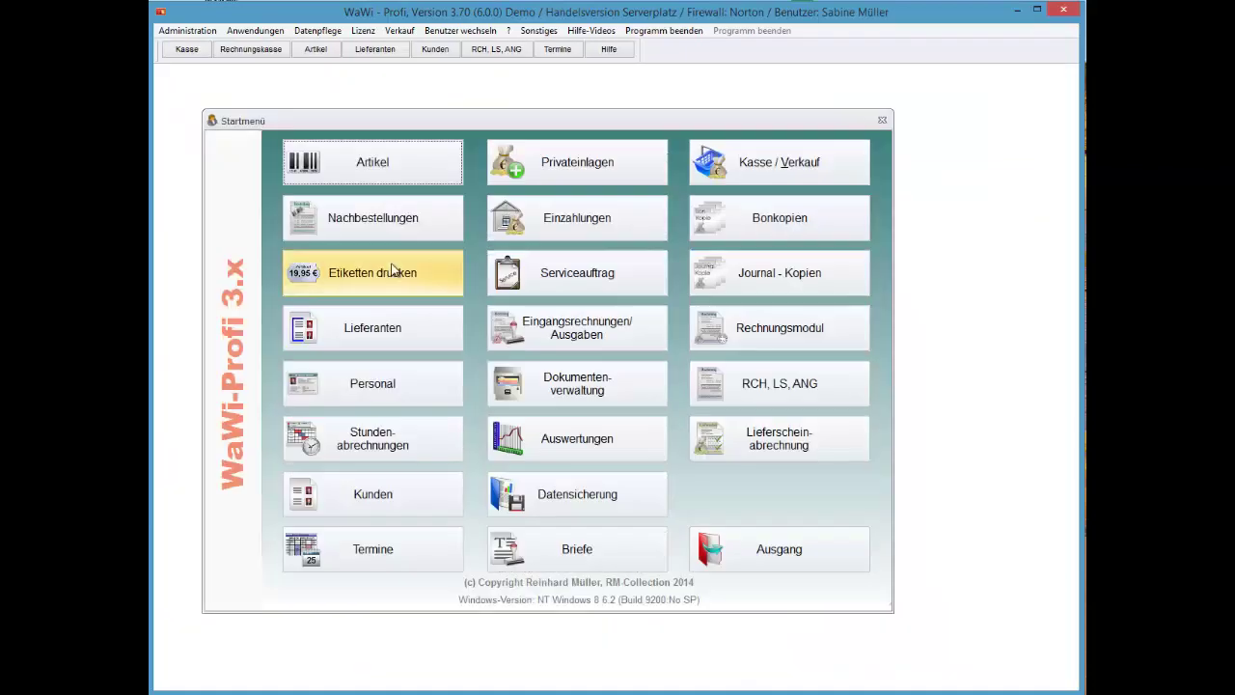
Open label printing and show the definition details of the "Zweckform 3490 Etikett" label type
click(393, 272)
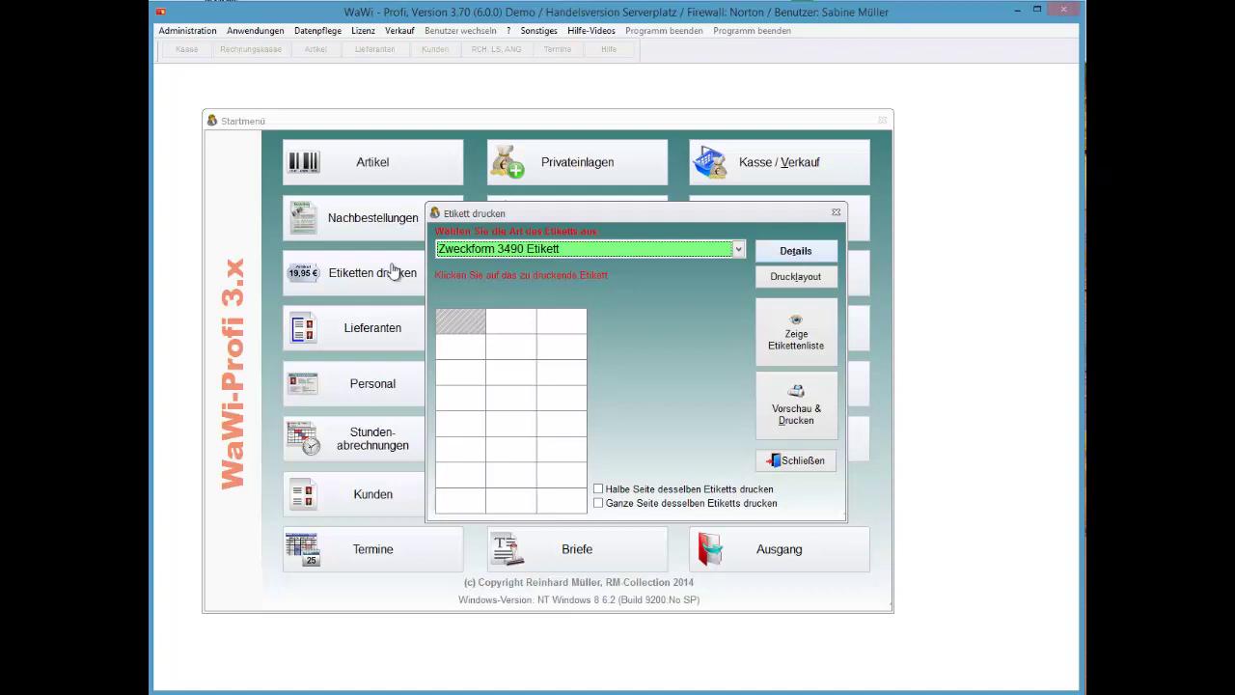
key(Return)
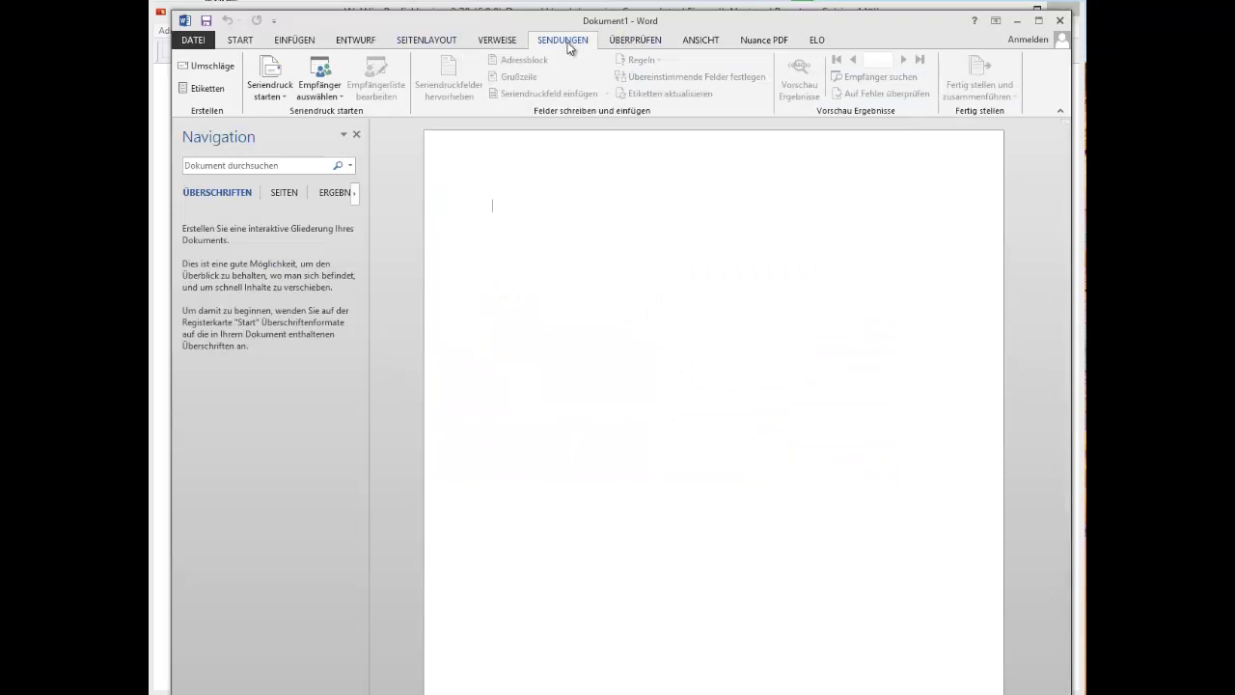
Show the details of Avery Zweckform label 3449 in Word and compare them with the label definition in WaWi-Profi
click(193, 88)
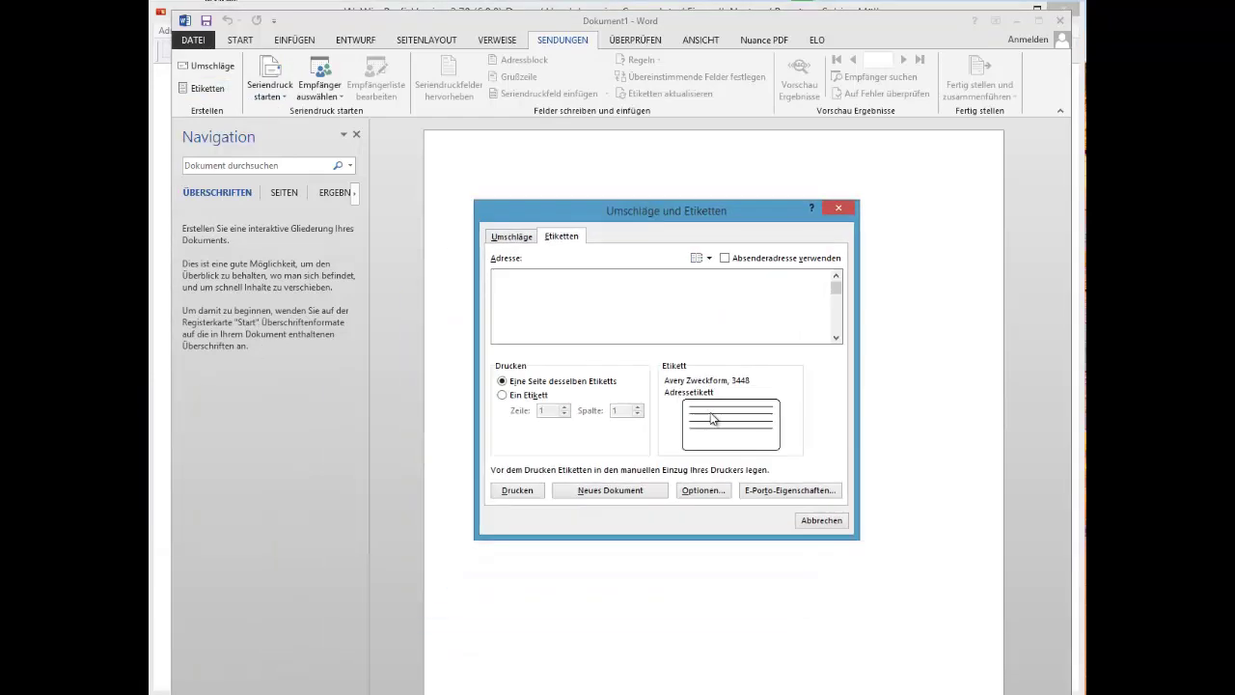
click(716, 428)
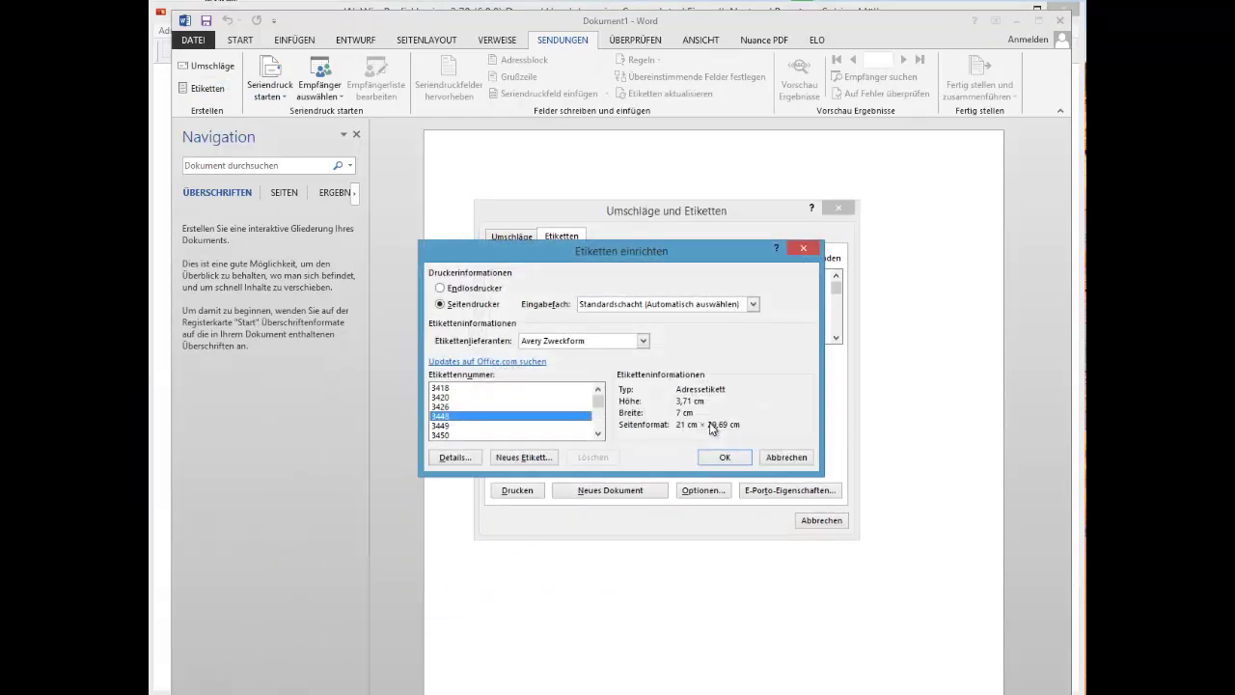
click(463, 425)
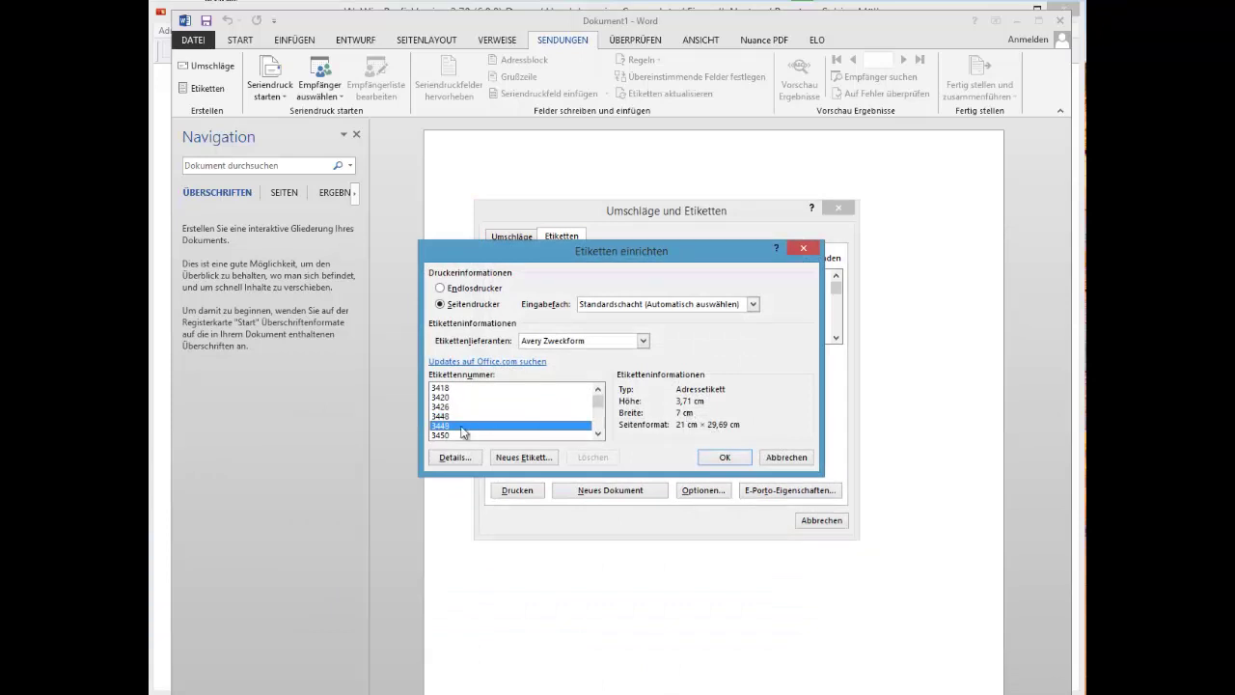
click(454, 458)
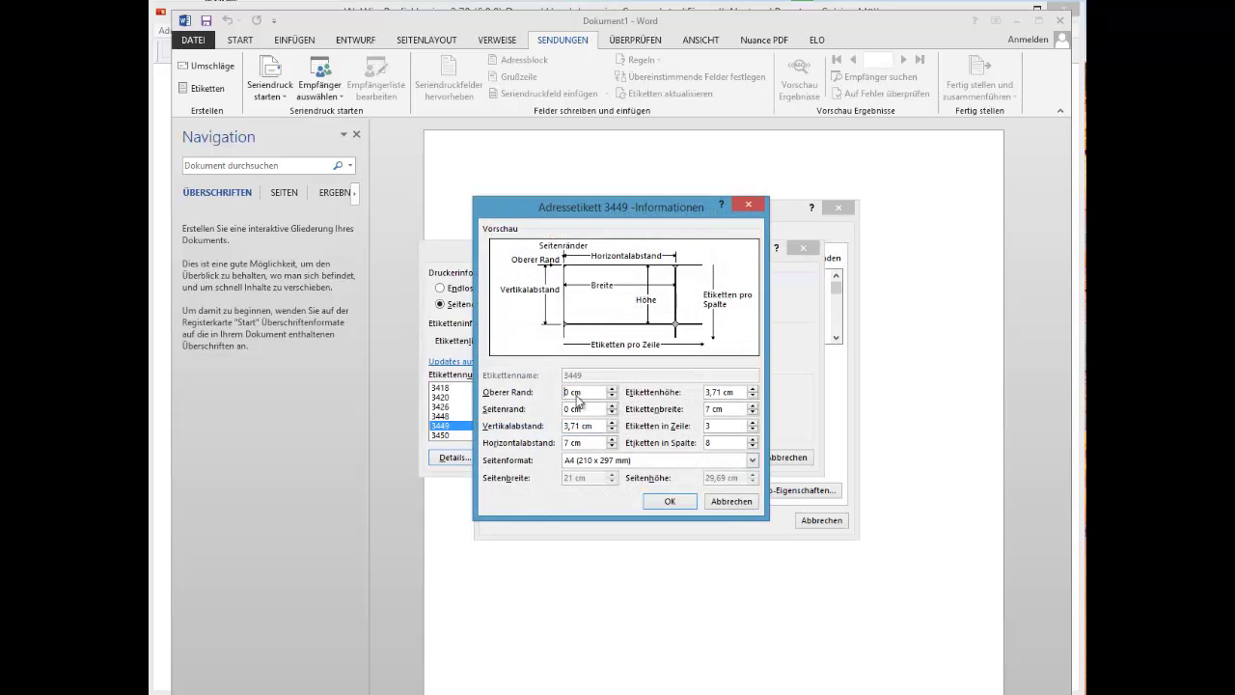
click(157, 662)
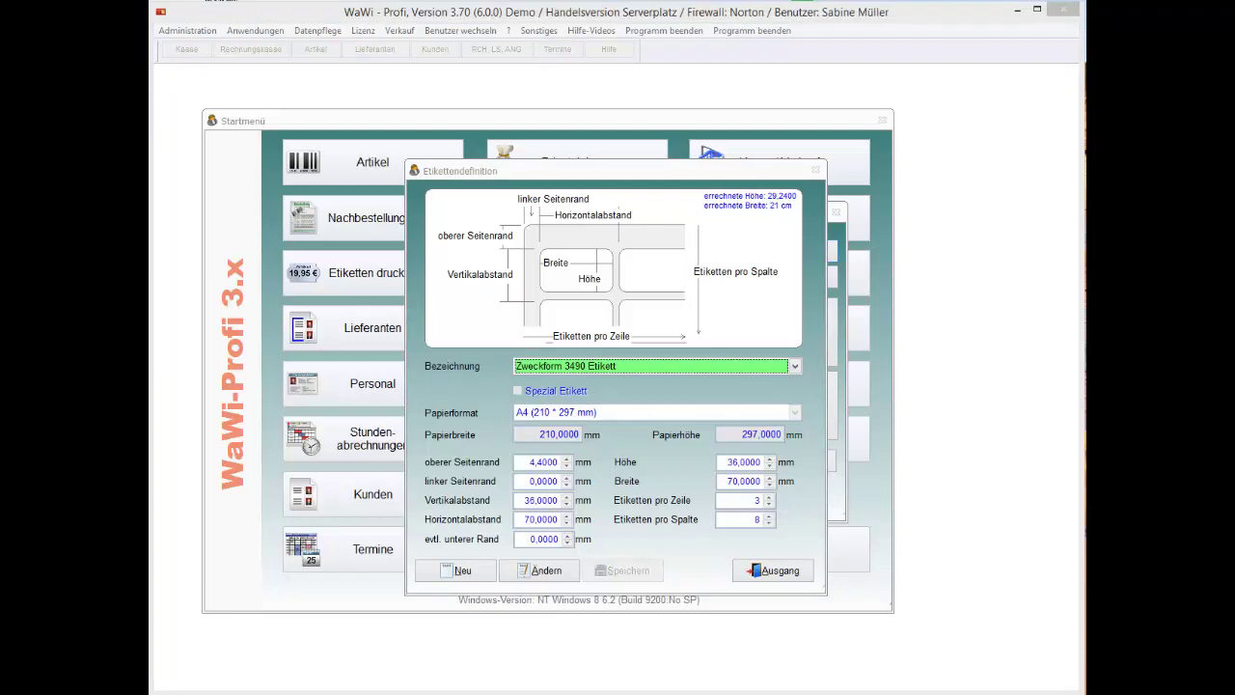
key(alt+Tab)
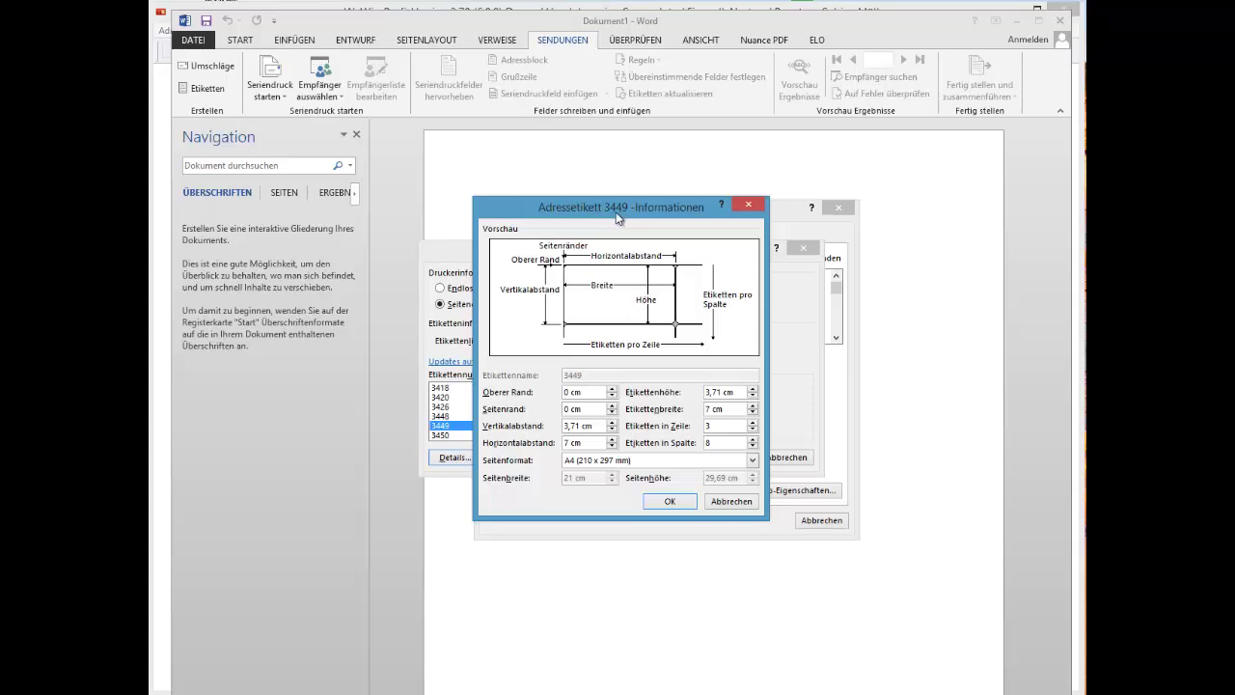
click(159, 441)
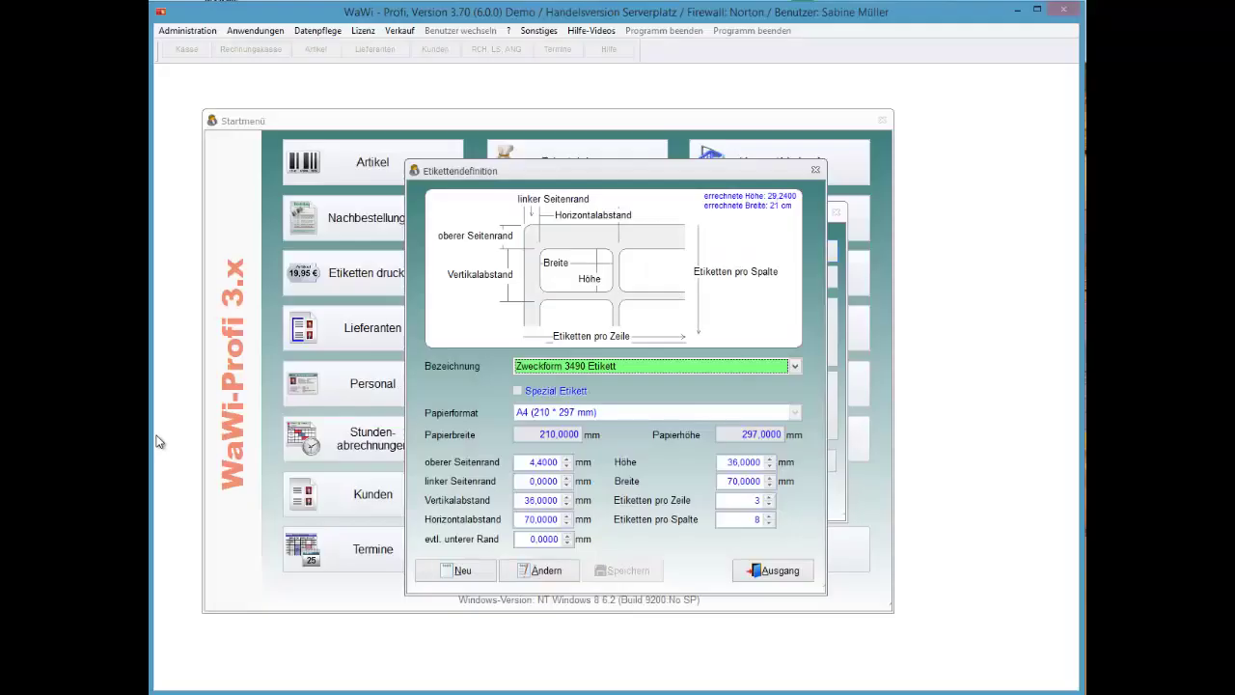
Look through the existing label types and start a new label definition named "Zweckform 3449"
click(795, 367)
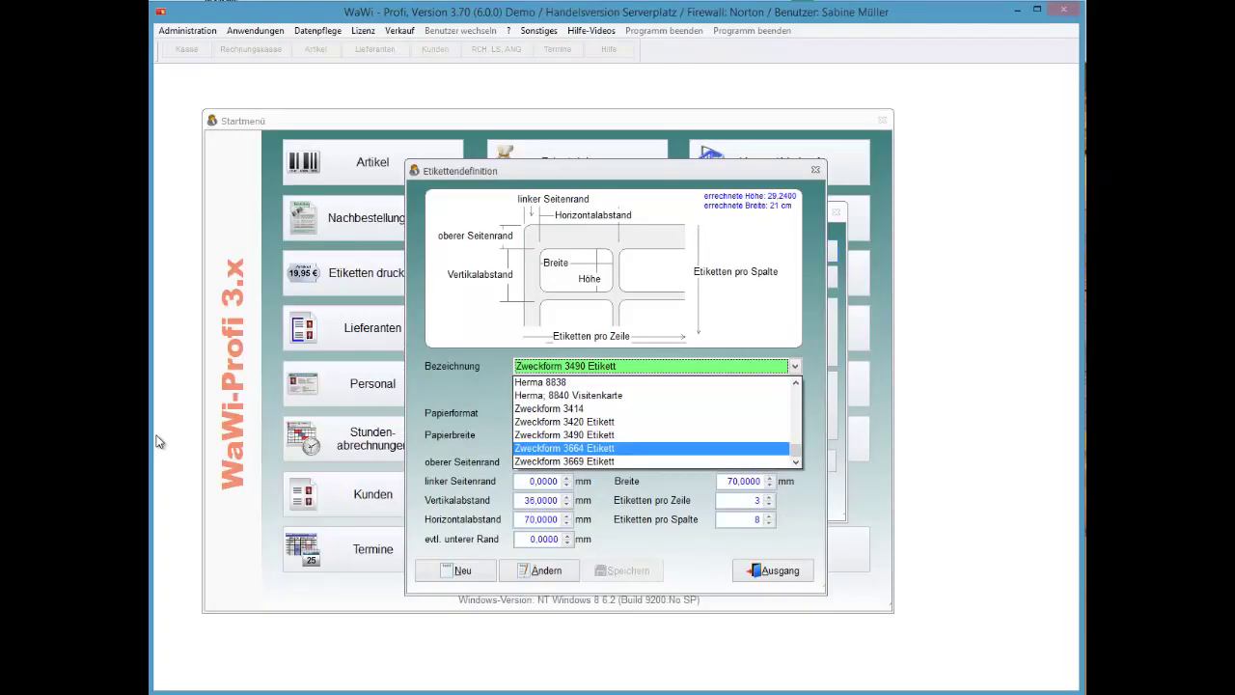
drag(795, 449, 795, 434)
scroll(159, 441, down, 10)
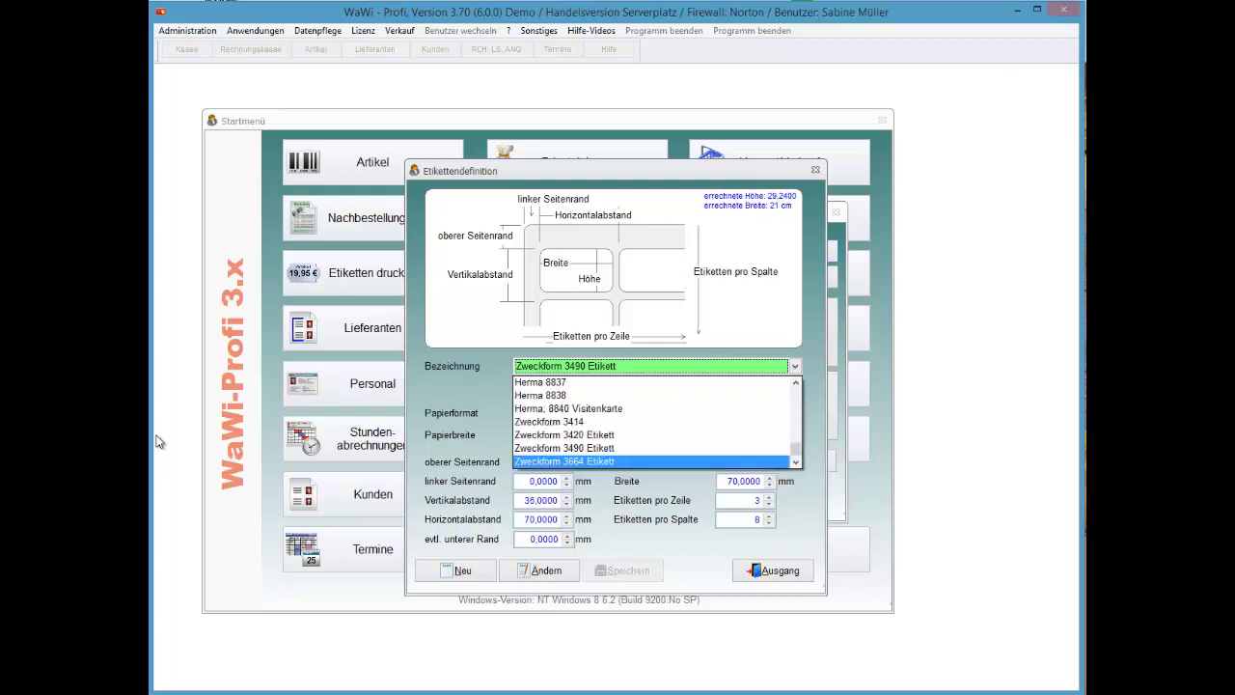
key(Return)
key(alt+n)
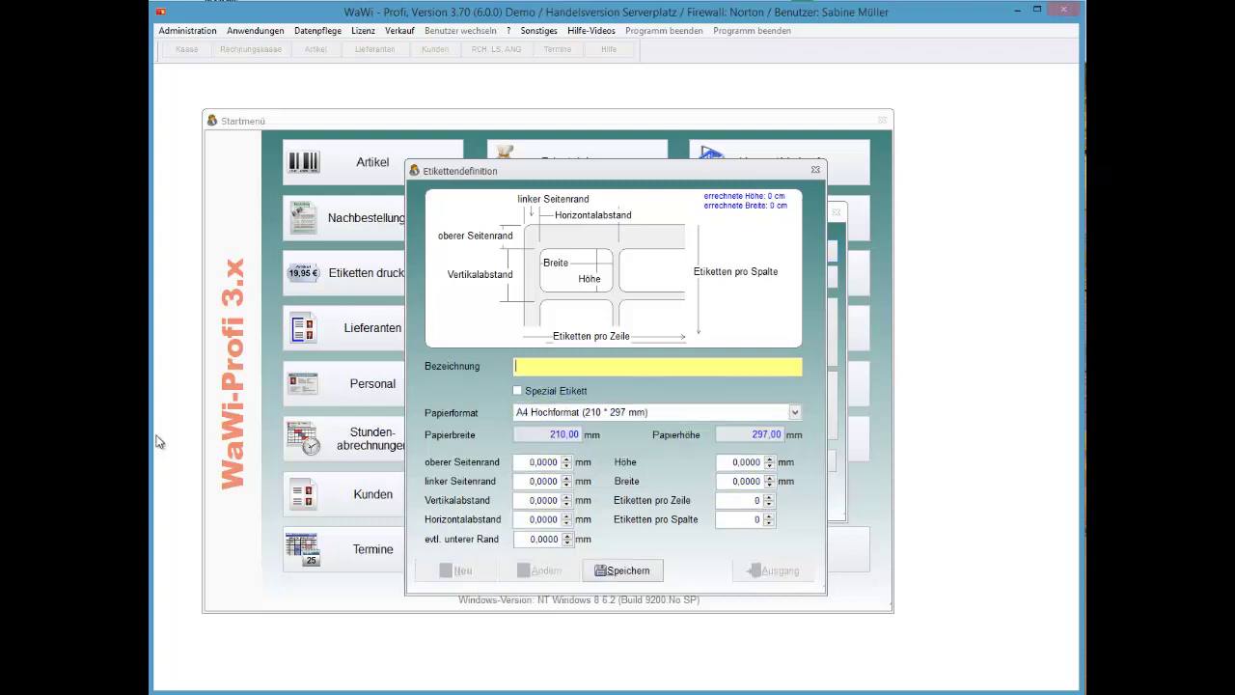
text(Zweckform 3449)
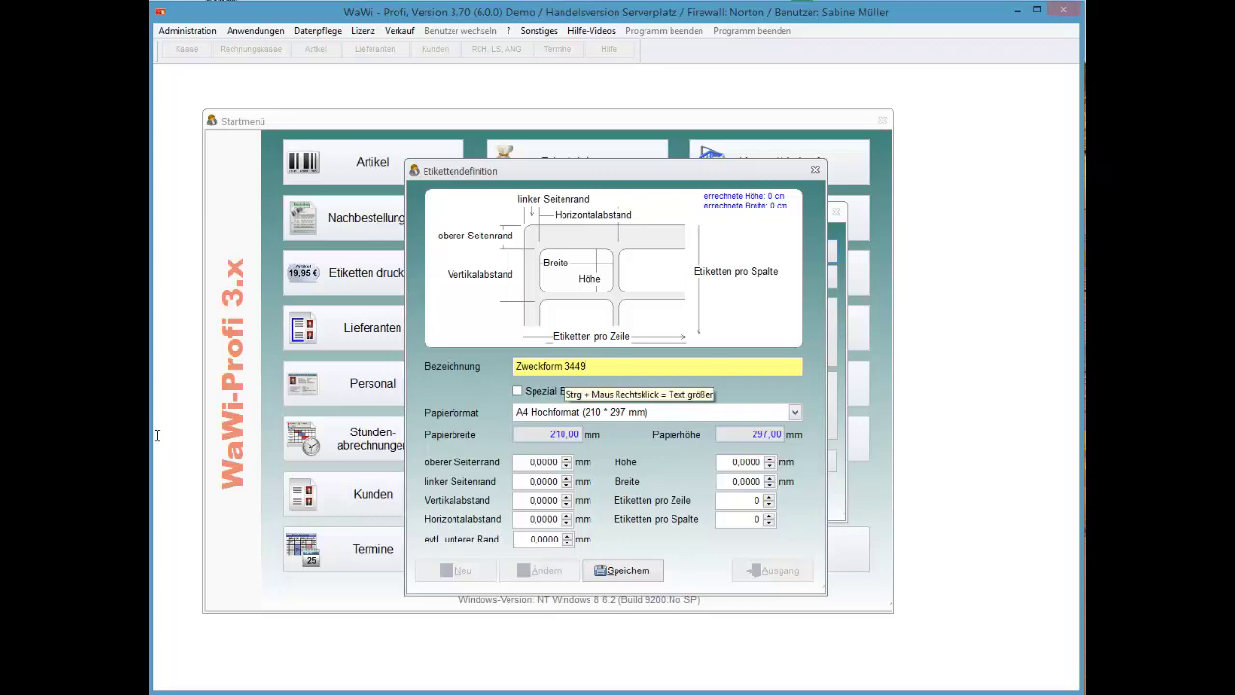
Check the label height in Word and set Höhe to 37,1 mm in the new WaWi-Profi label definition
key(alt+Tab)
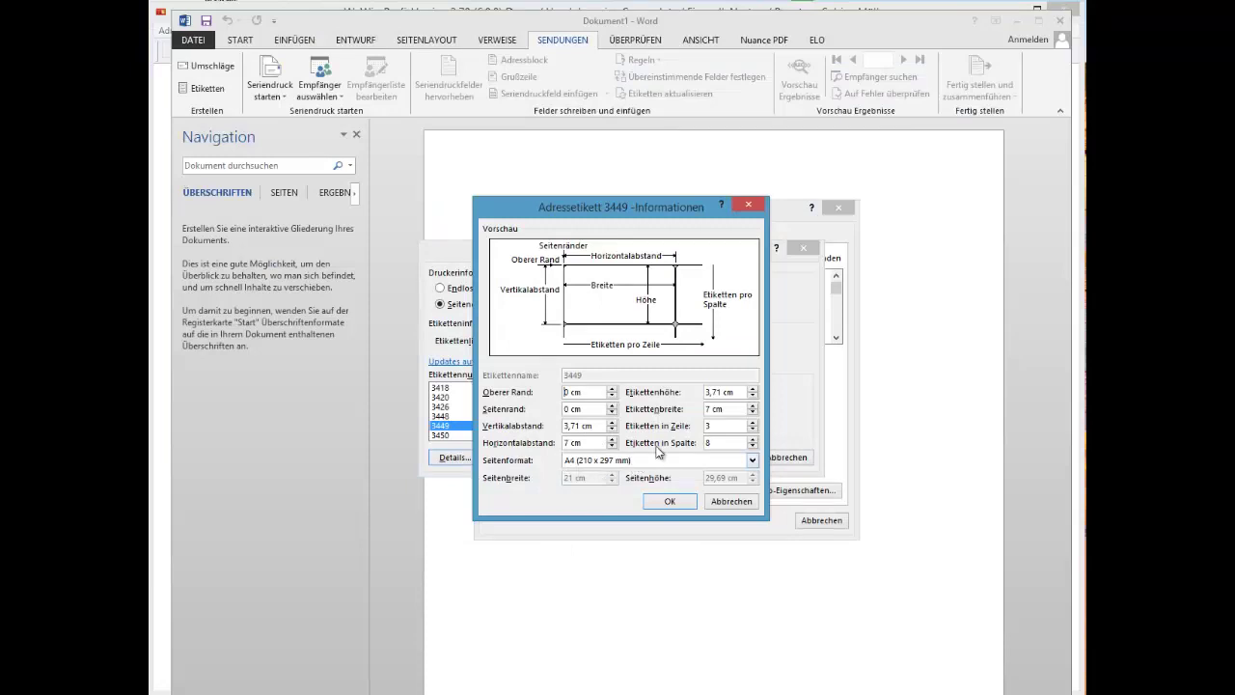
drag(736, 393, 699, 411)
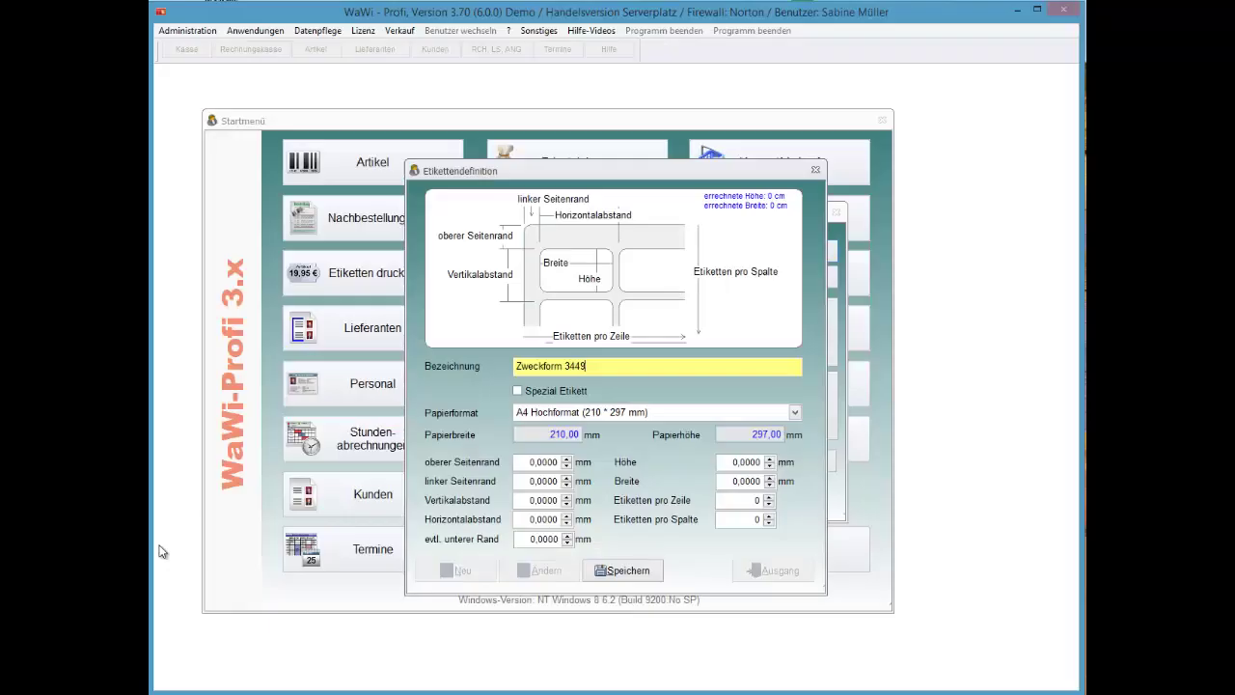
click(162, 552)
key(Tab)
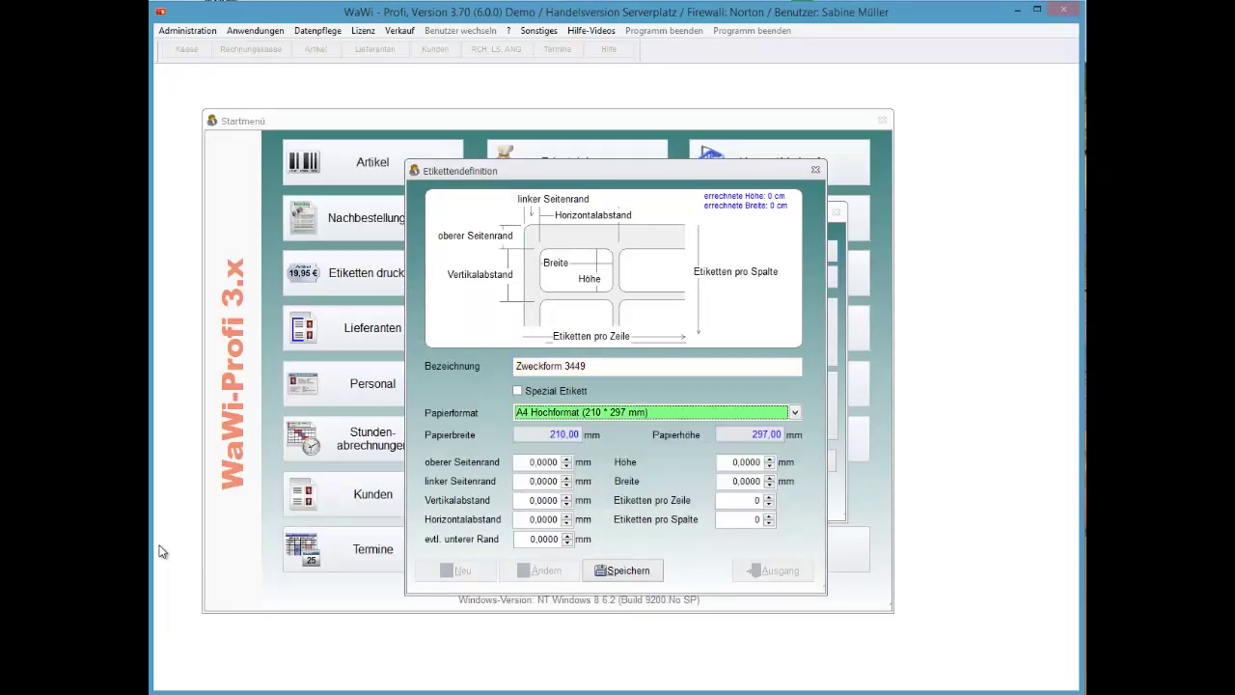
key(Tab)
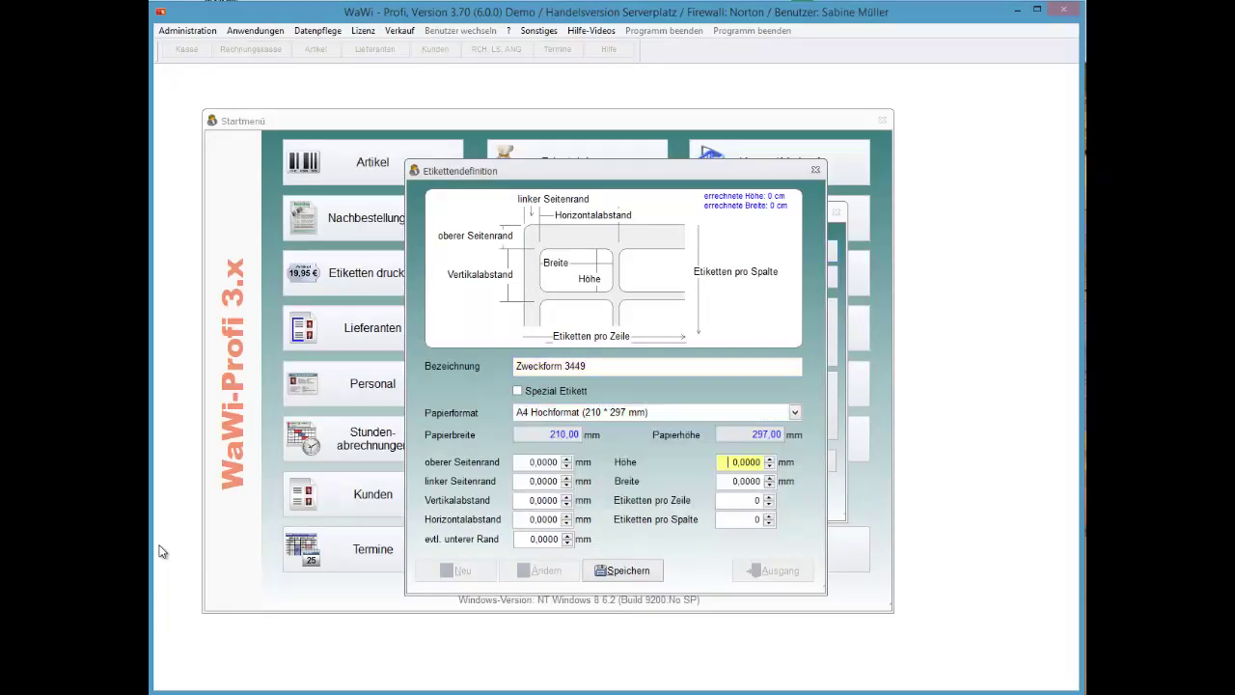
text(3)
key(alt+Tab)
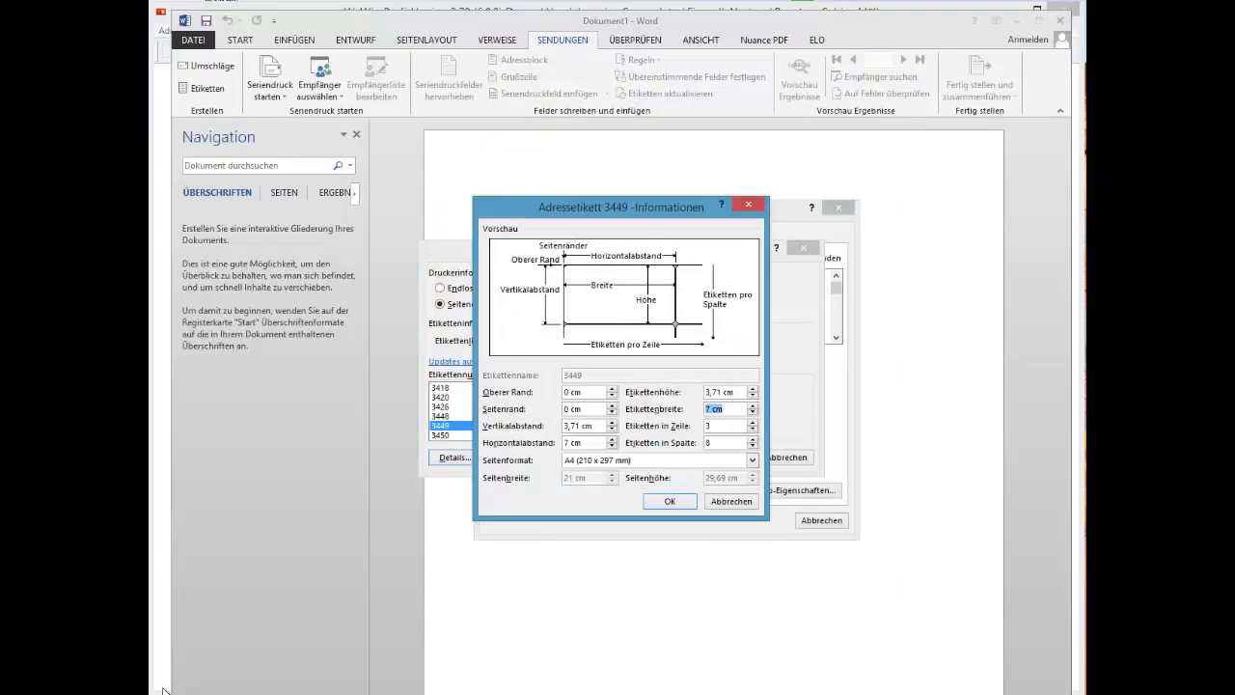
key(alt+Tab)
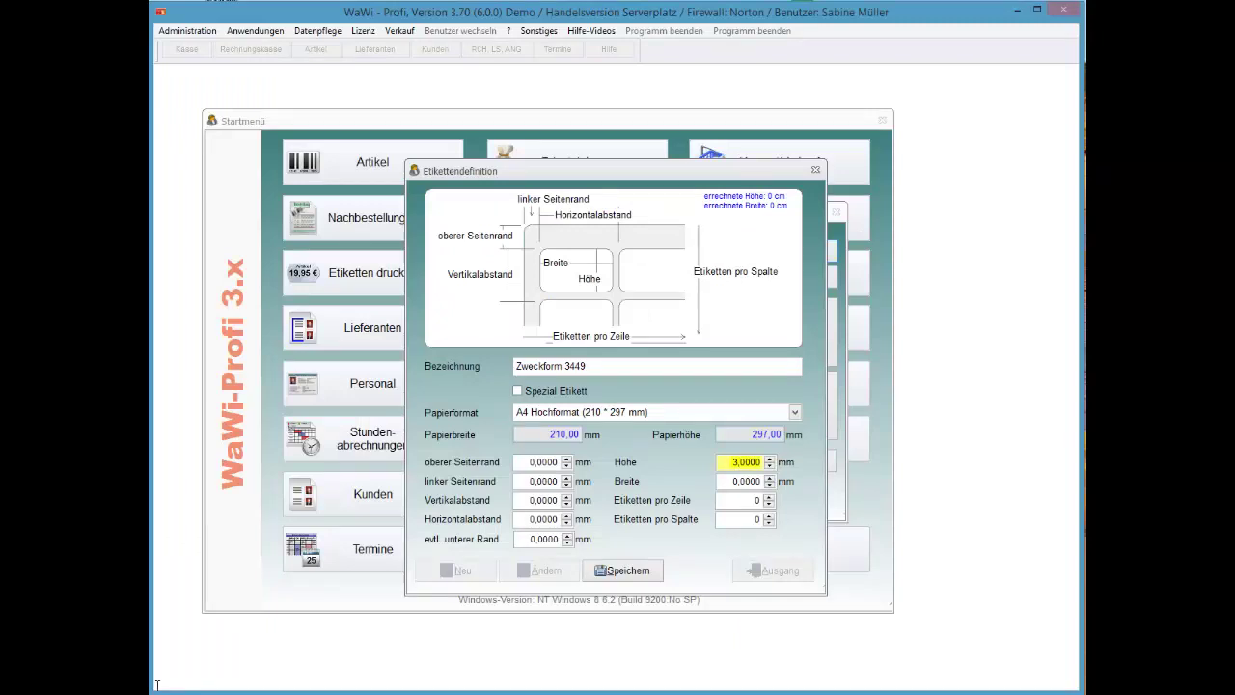
text(37,1)
key(Tab)
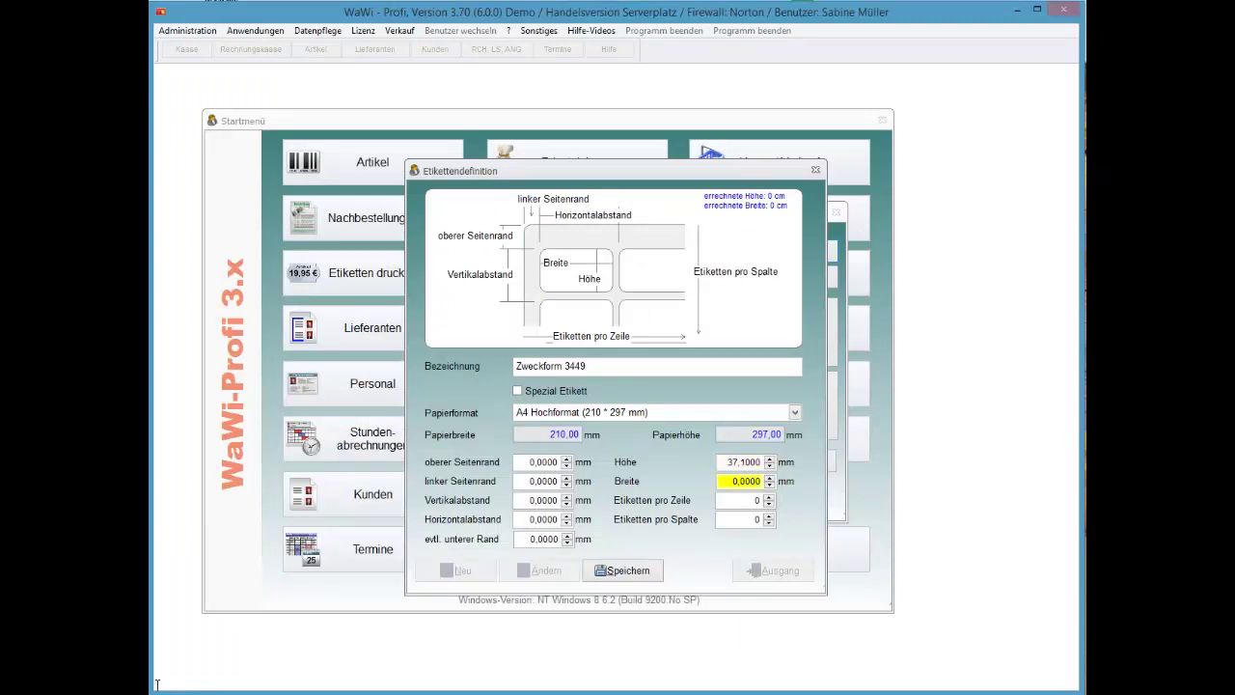
Check the label width in Word and set Breite to 70 mm in the WaWi-Profi definition
key(alt+Tab)
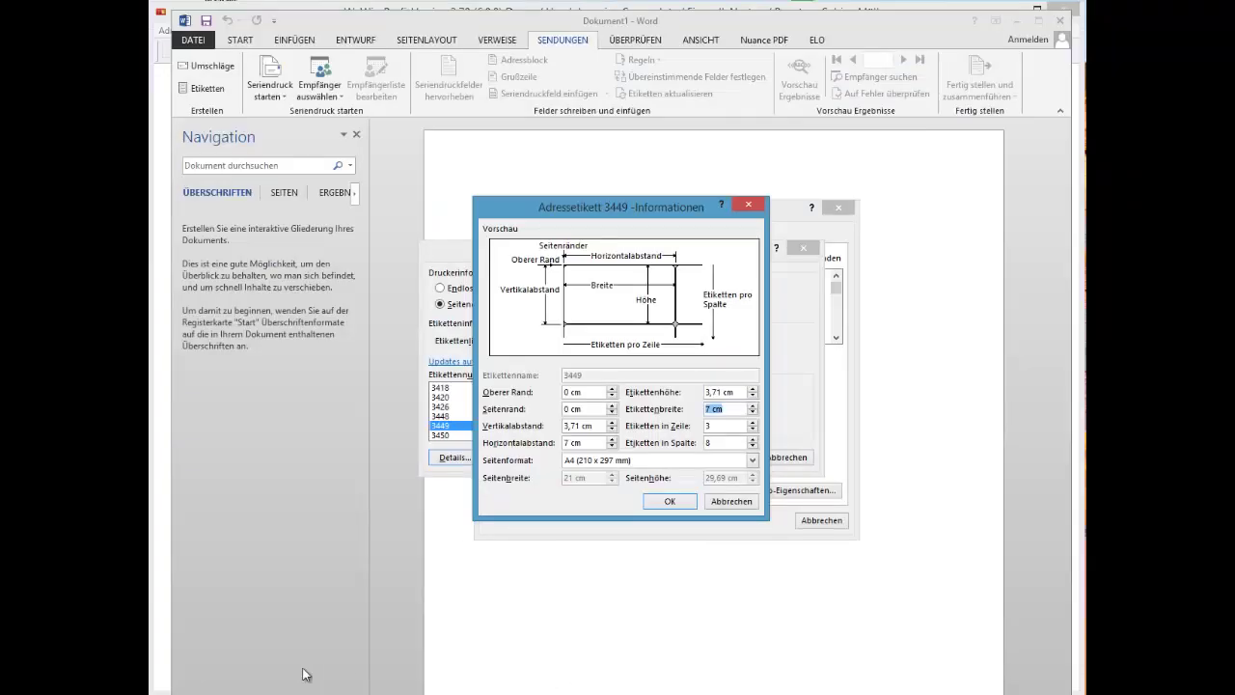
key(alt+Tab)
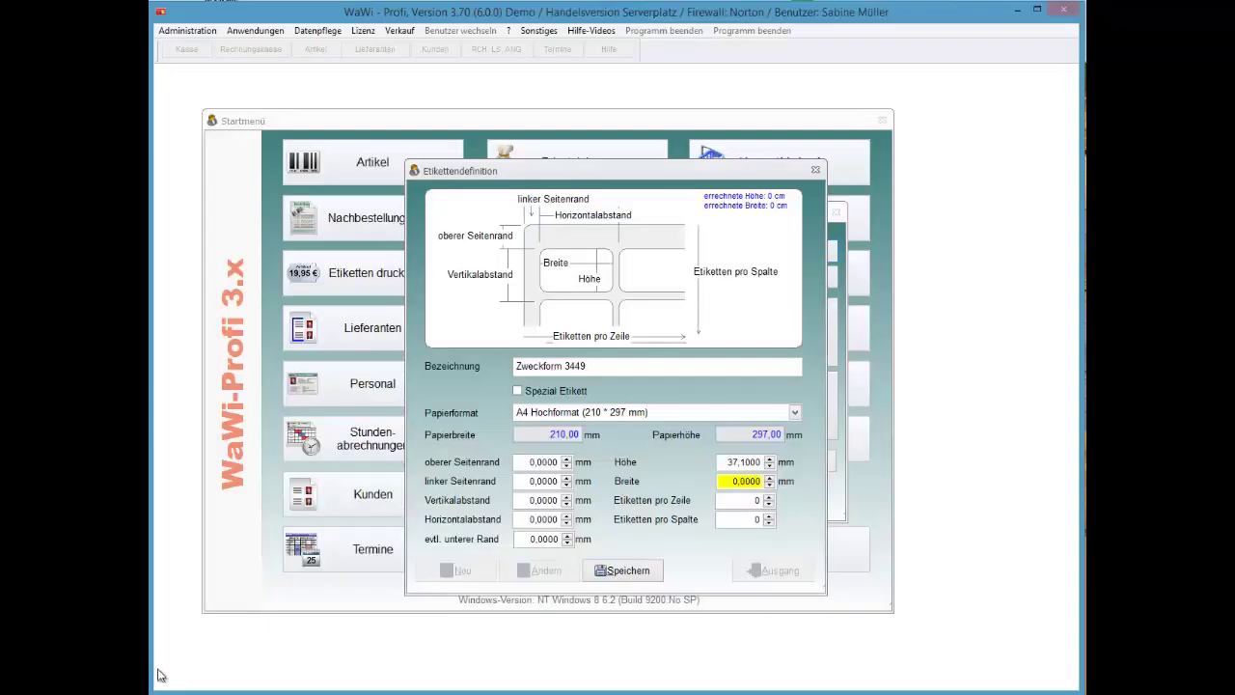
text(70,)
key(Tab)
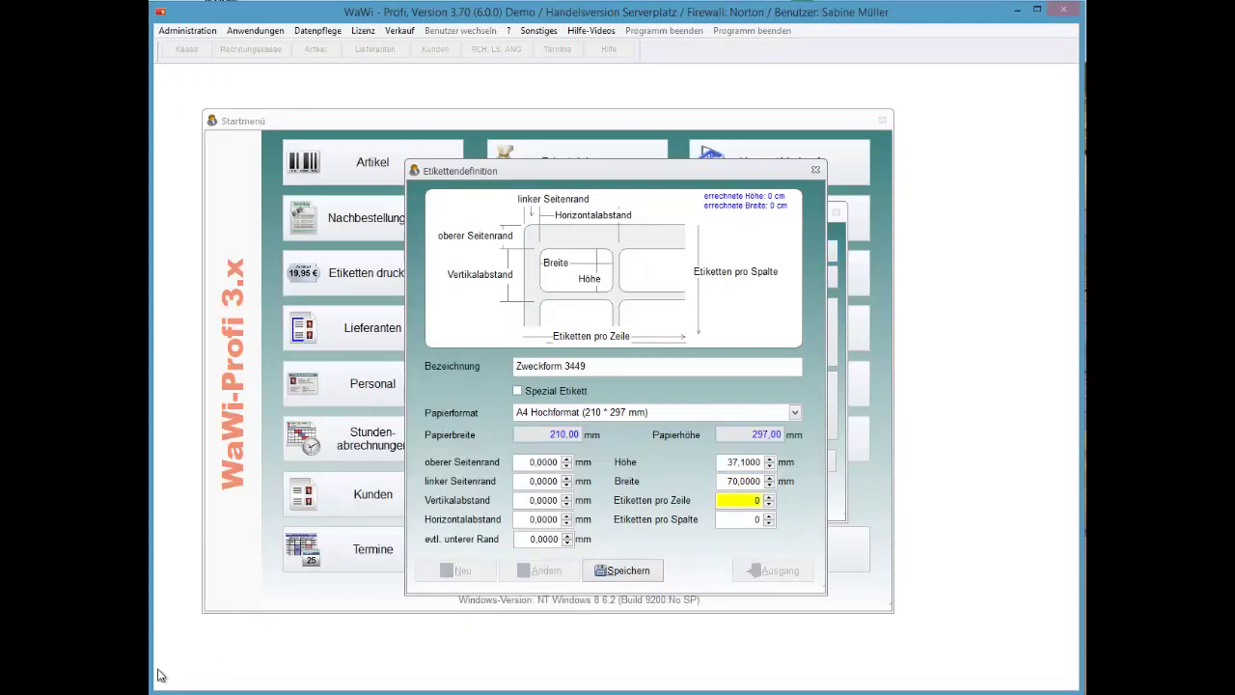
Check the spacing values in Word, then set Vertikalabstand to 37,1 mm and Horizontalabstand to 70 mm in WaWi-Profi
key(alt+Tab)
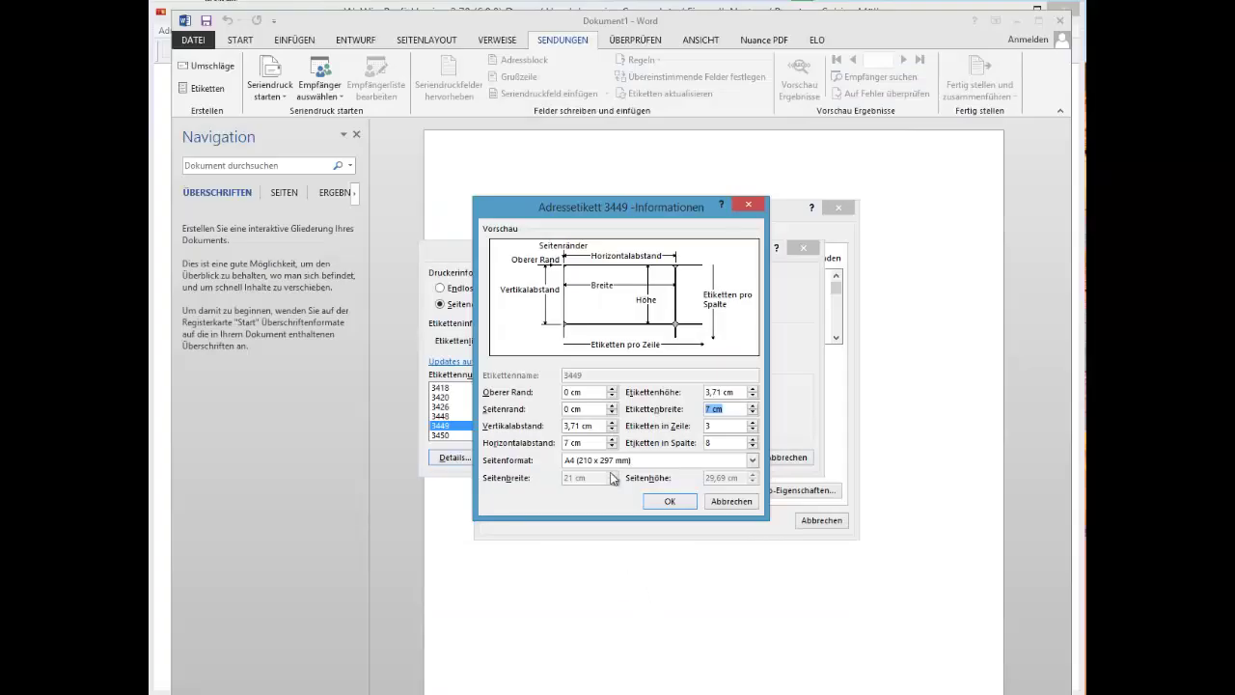
drag(585, 392, 553, 442)
click(160, 603)
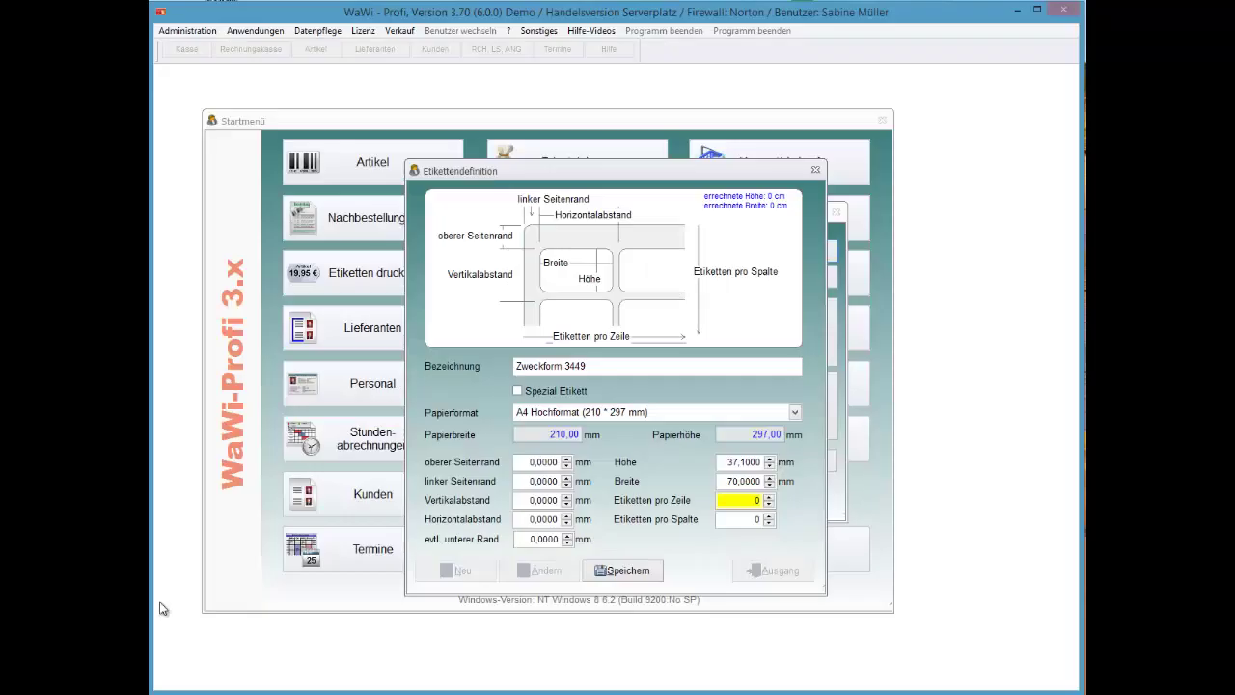
click(528, 500)
text(37,1)
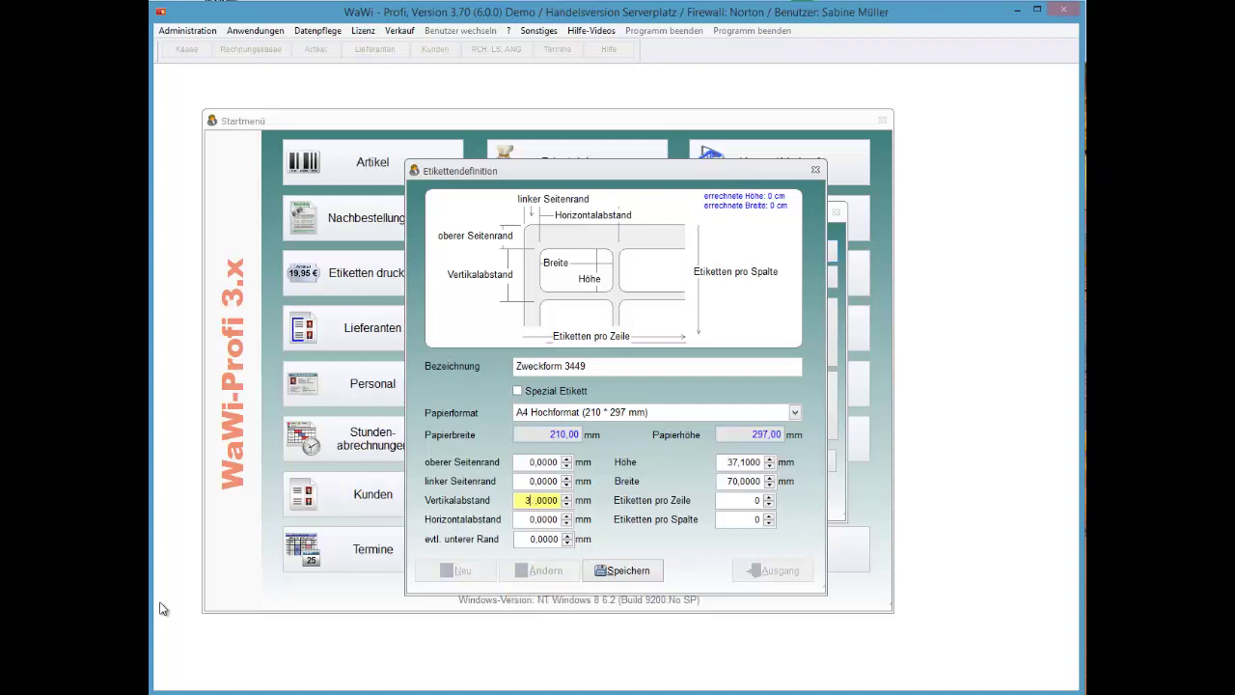
key(Tab)
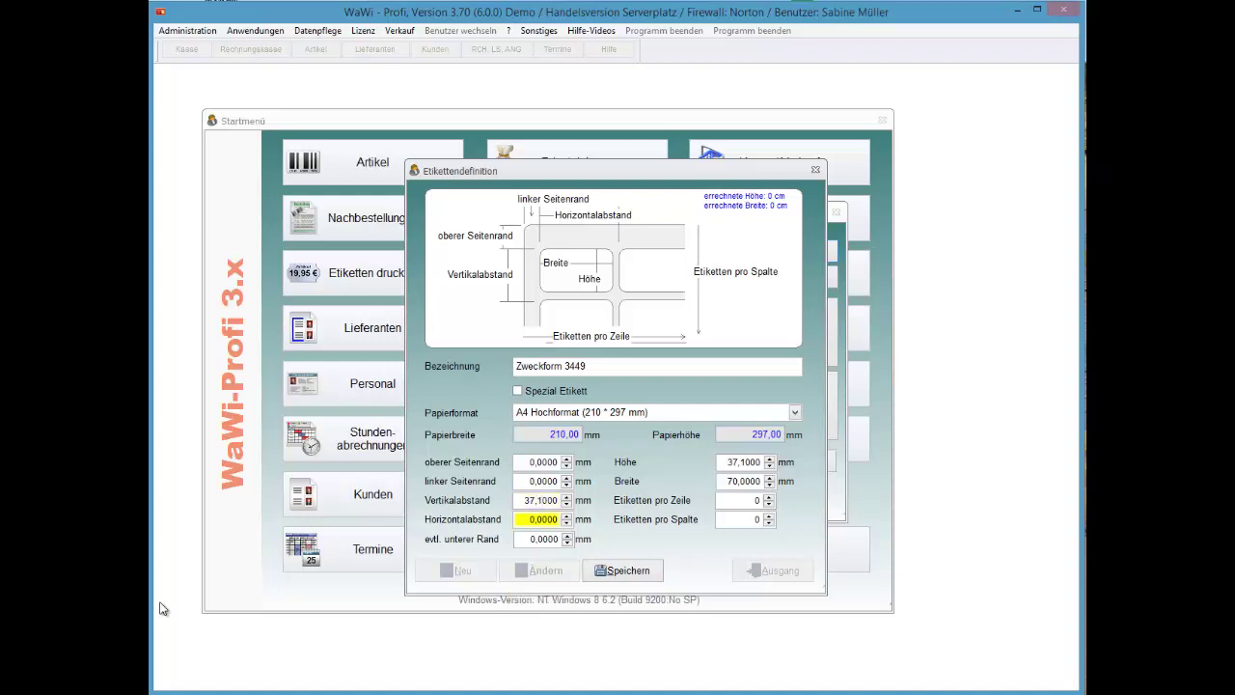
text(70,)
key(Tab)
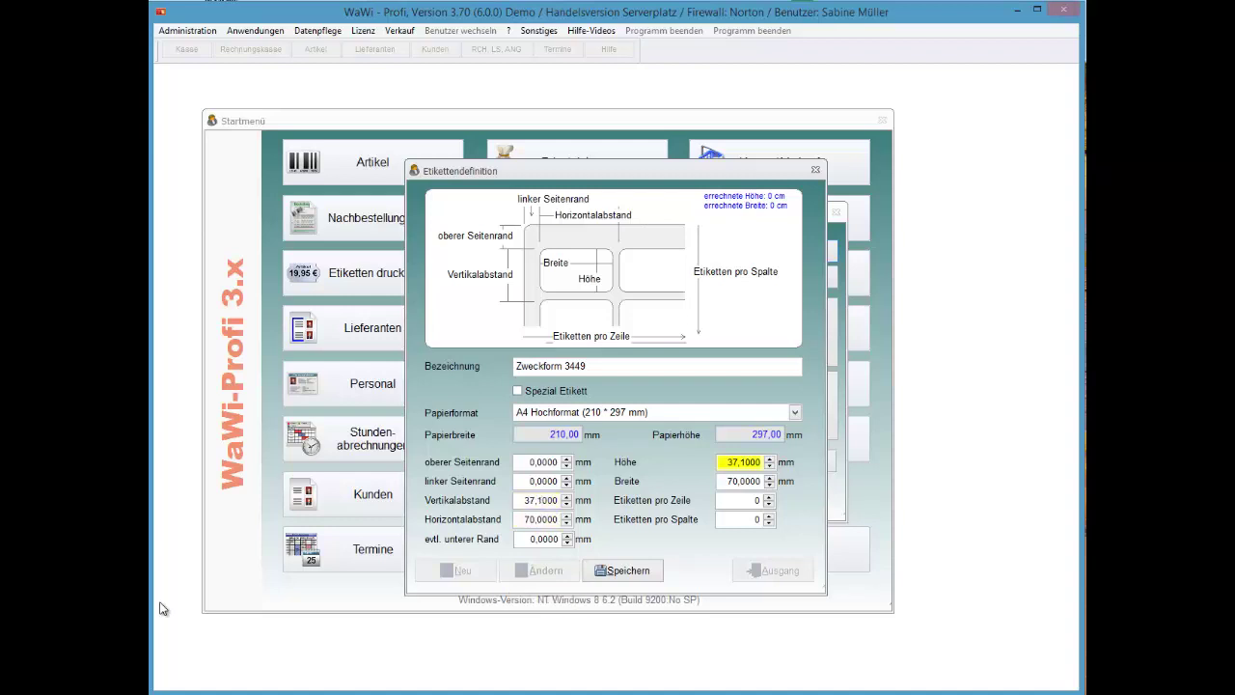
Check the label counts in Word and set Etiketten pro Zeile to 3 in the WaWi-Profi definition
key(alt+Tab)
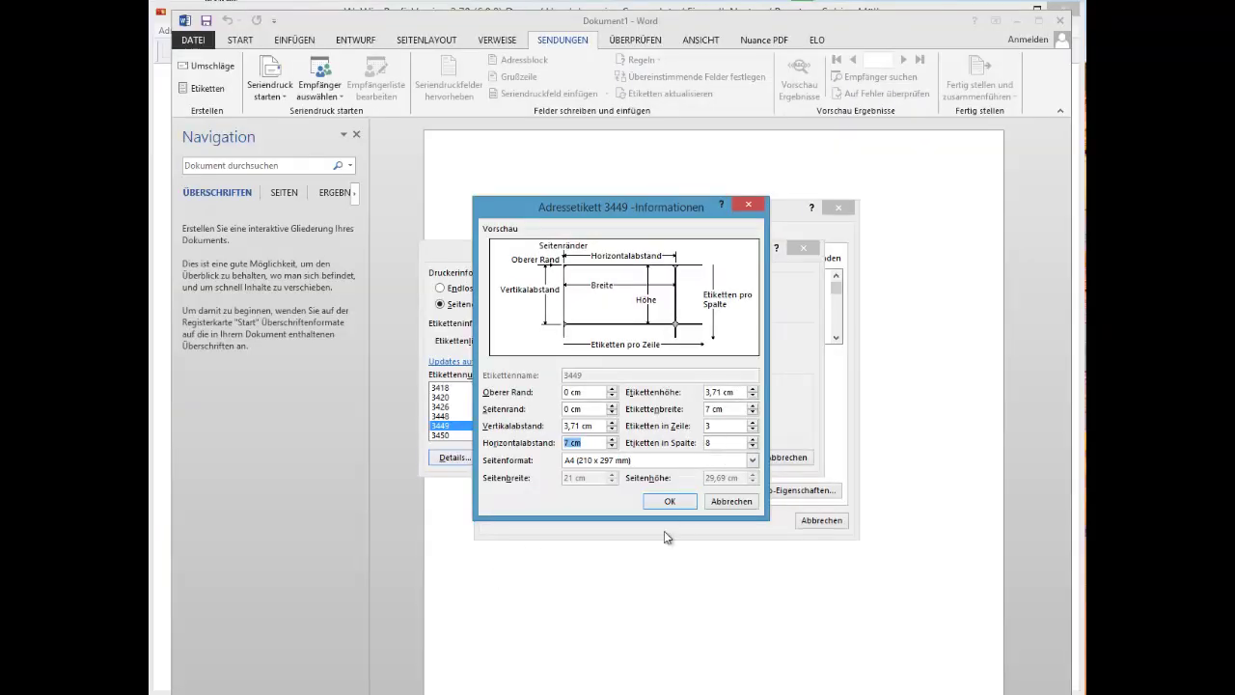
key(alt+Tab)
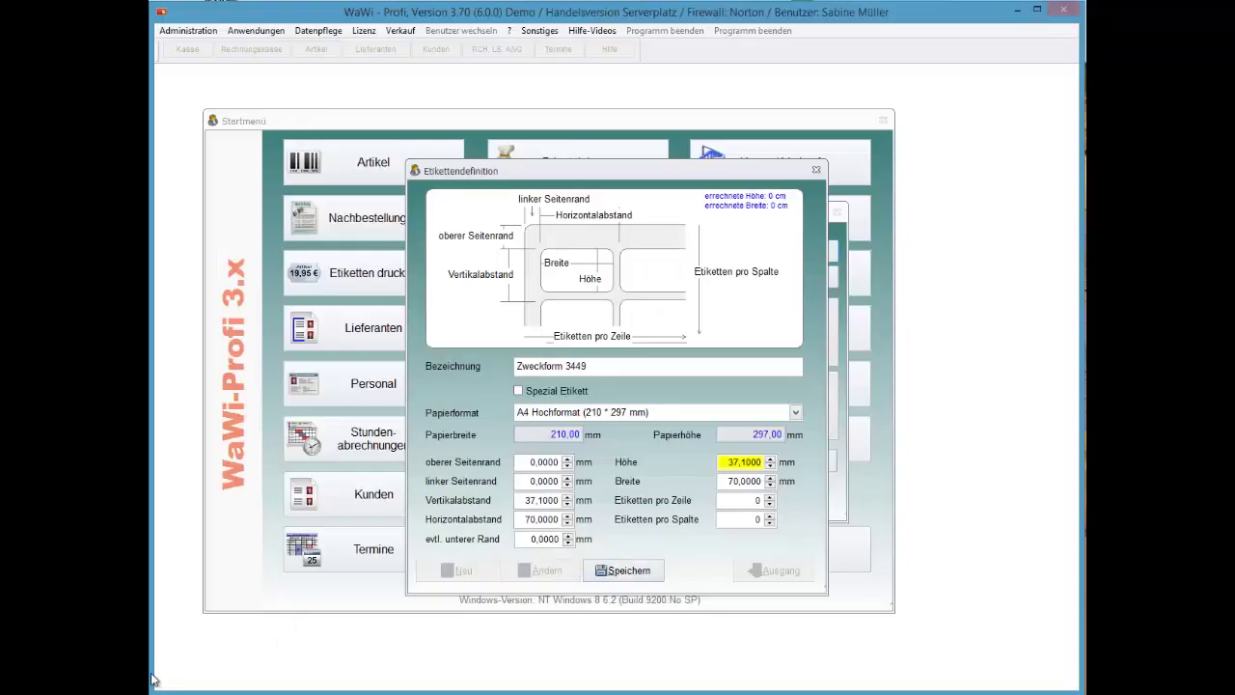
key(Tab)
key(Tab)
text(3)
key(Tab)
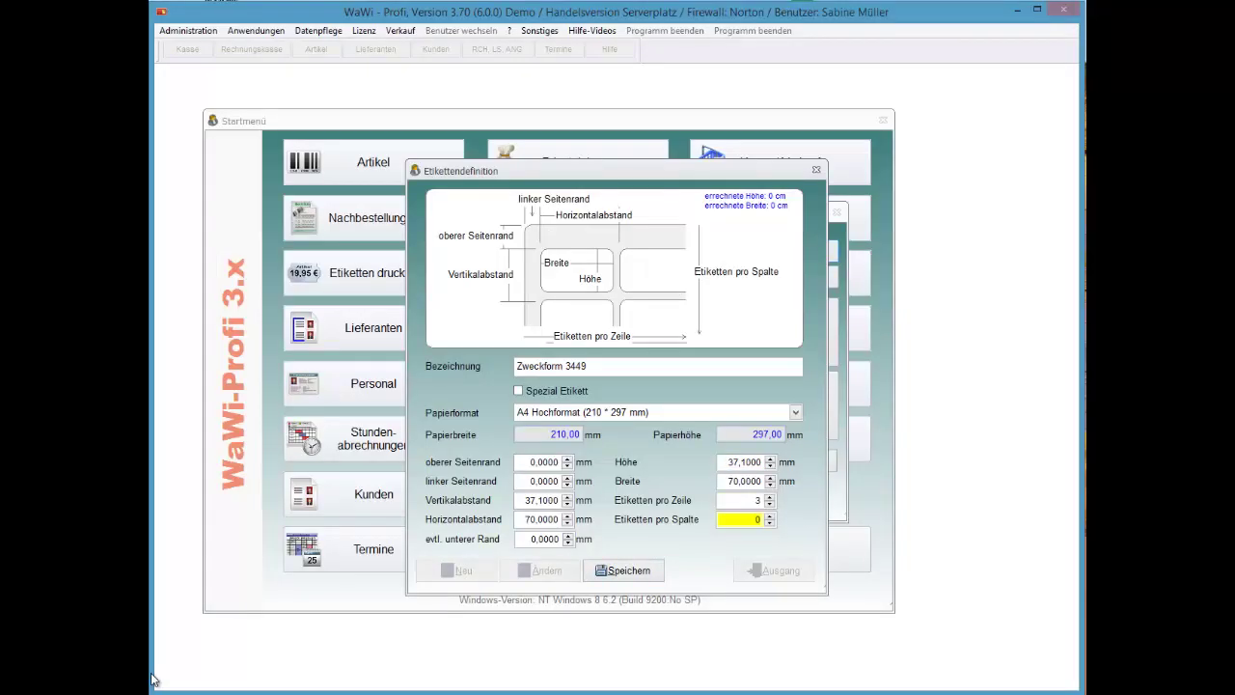
Set Etiketten pro Spalte to 8 in the Zweckform 3449 label definition
text(8)
key(shift+Tab)
key(Tab)
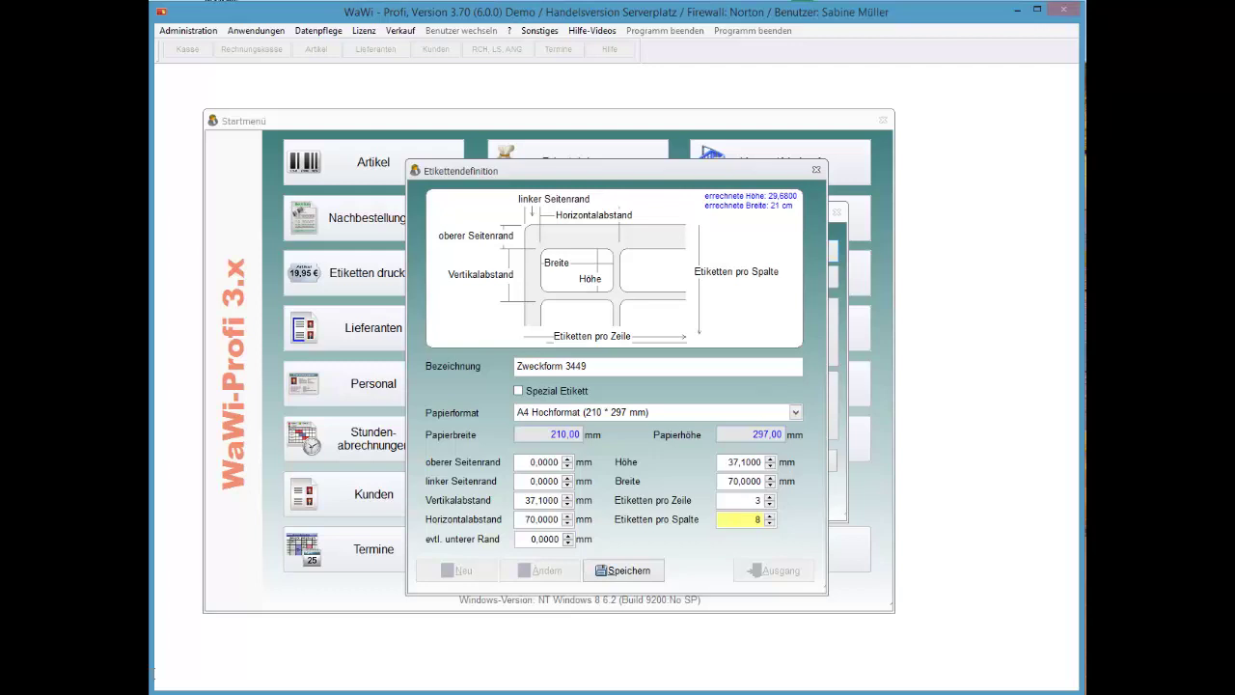
Try to save the label definition with Höhe and Vertikalabstand both set to 38 mm
key(Tab)
text(38)
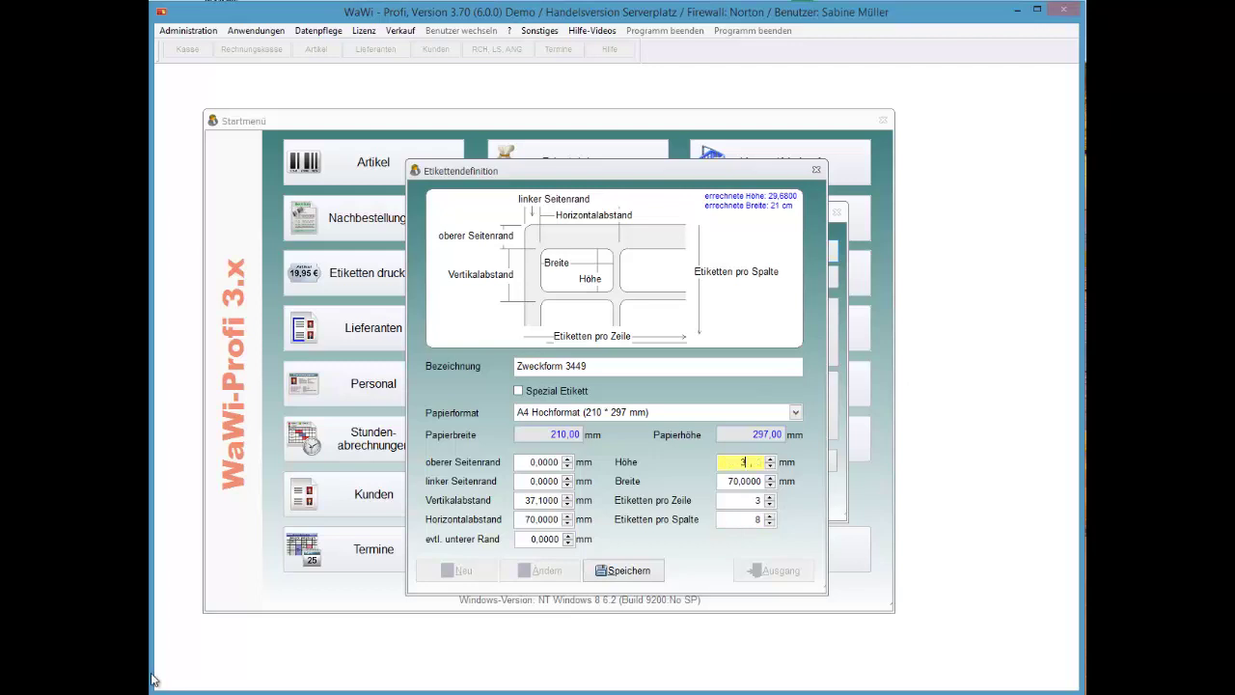
key(Tab)
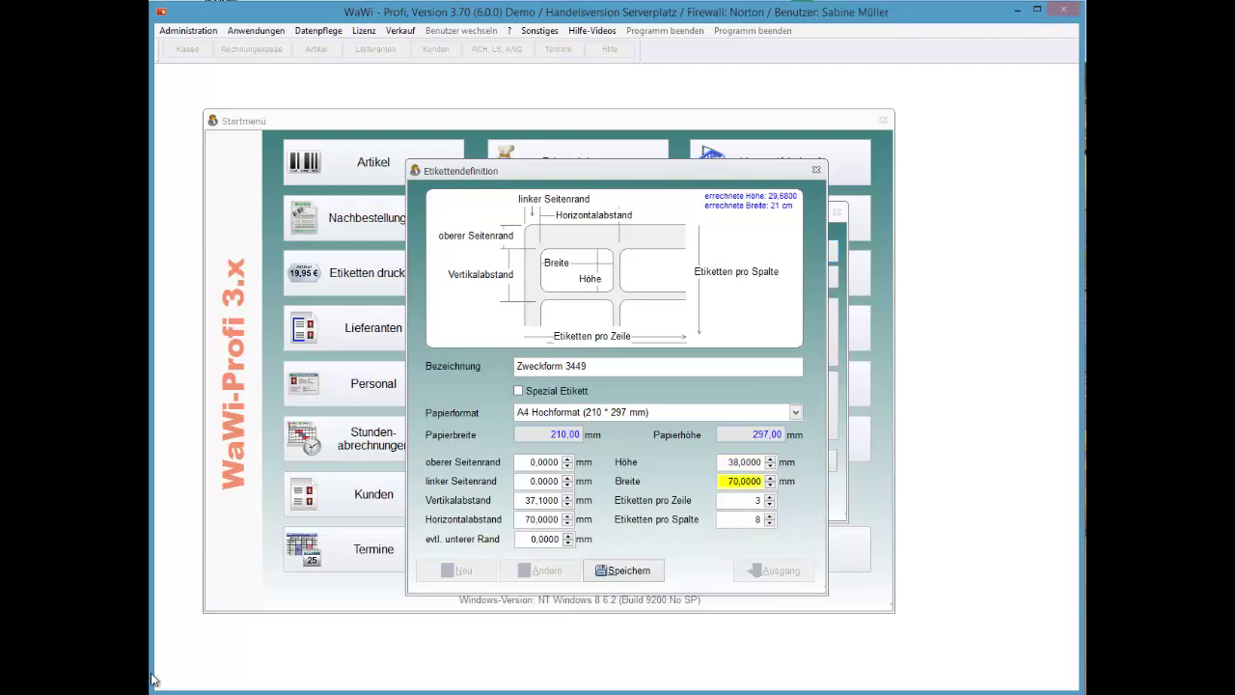
key(Tab)
text(38)
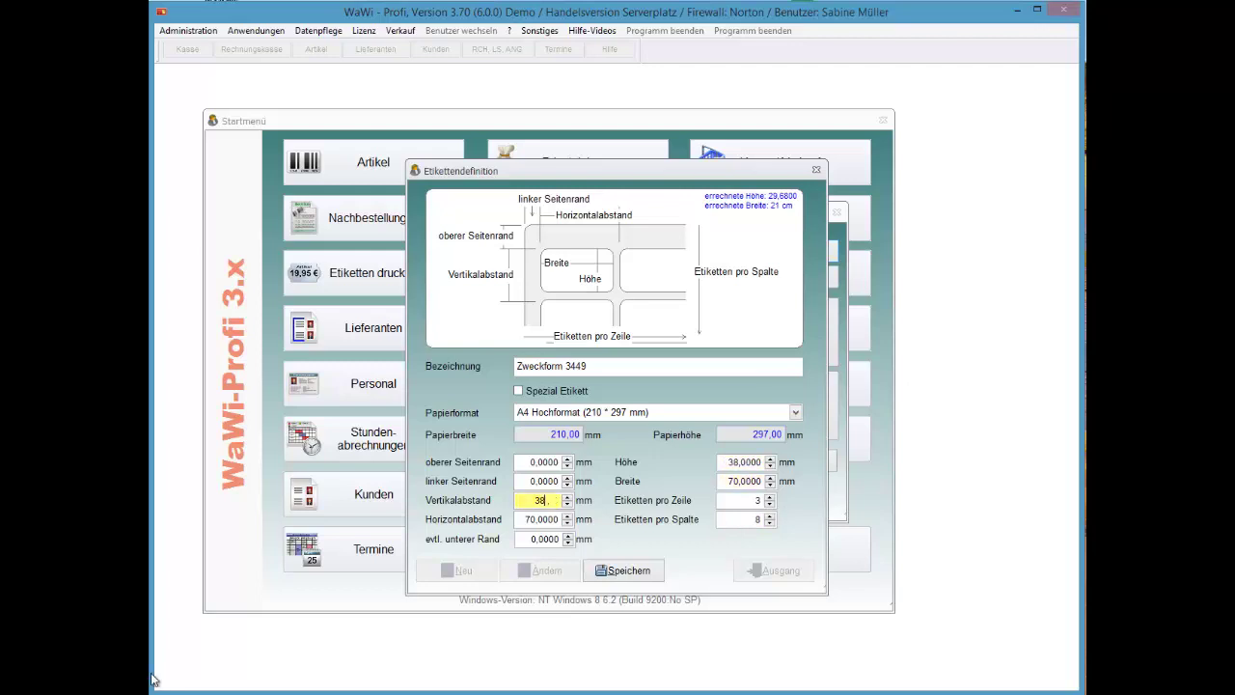
key(Tab)
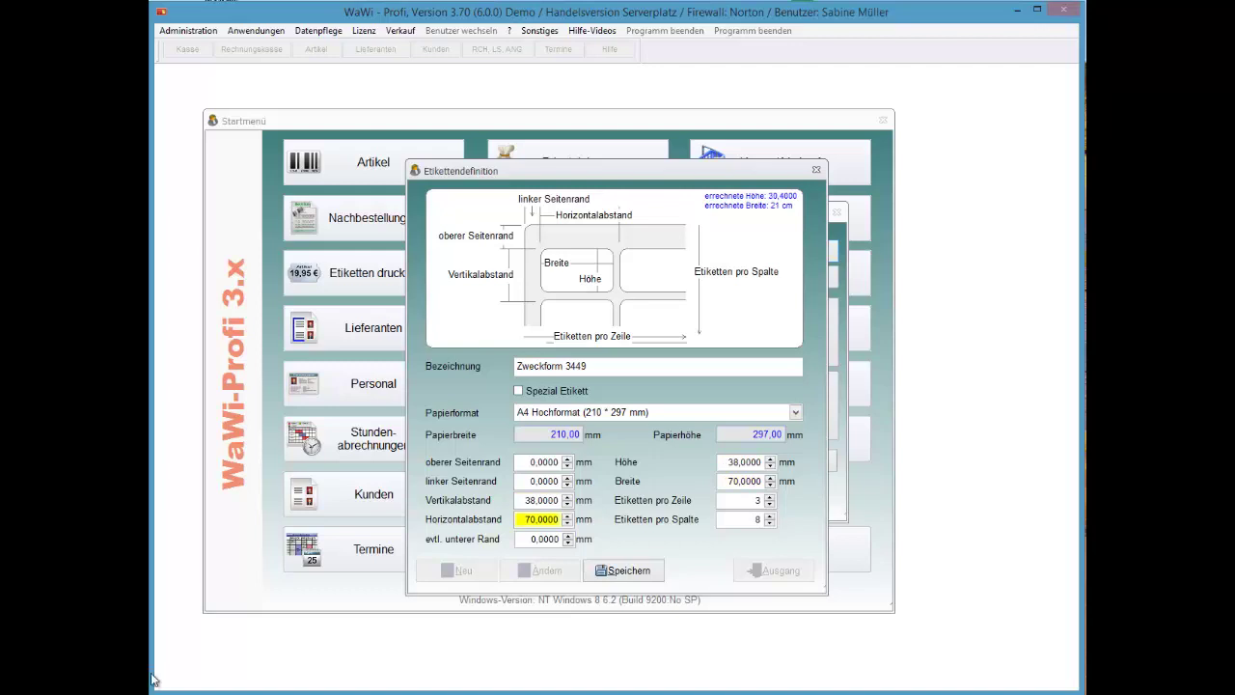
key(alt+s)
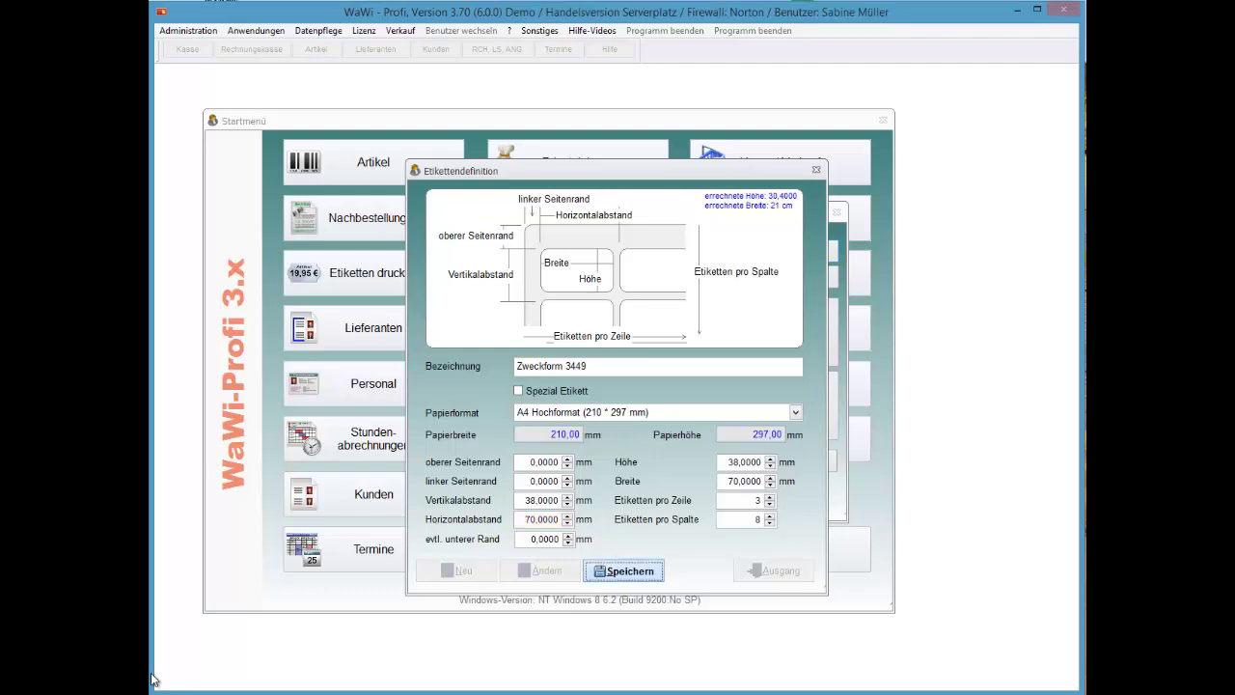
key(Return)
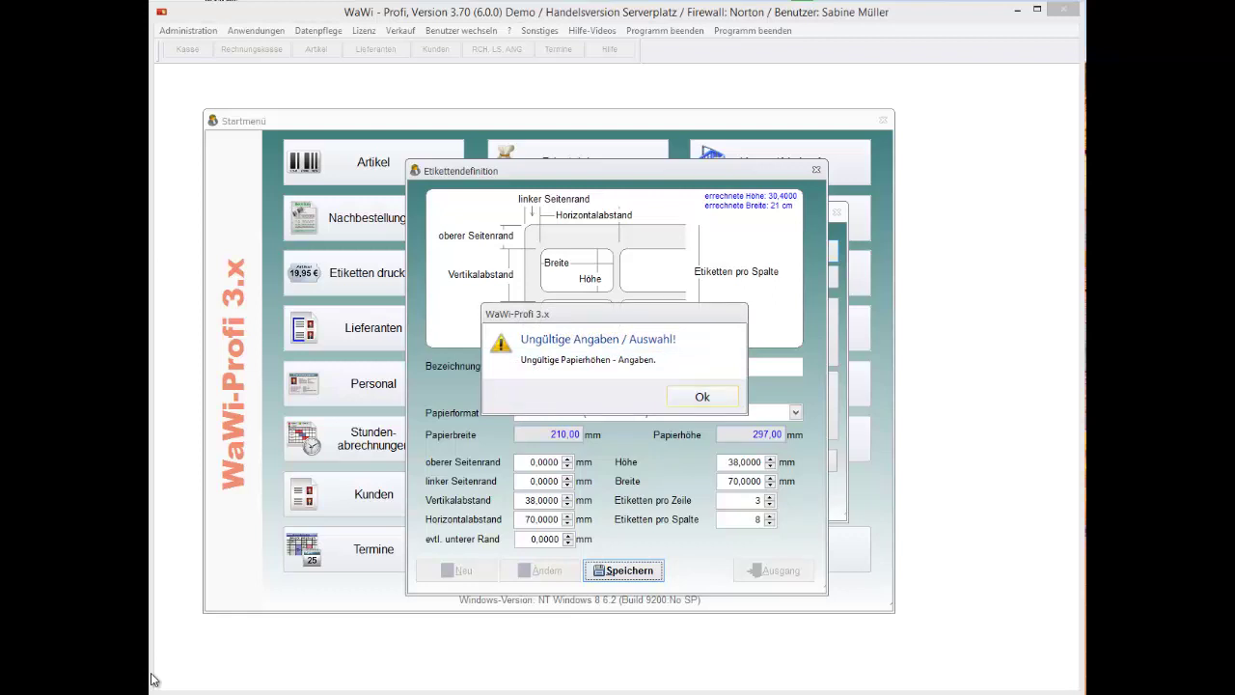
key(Return)
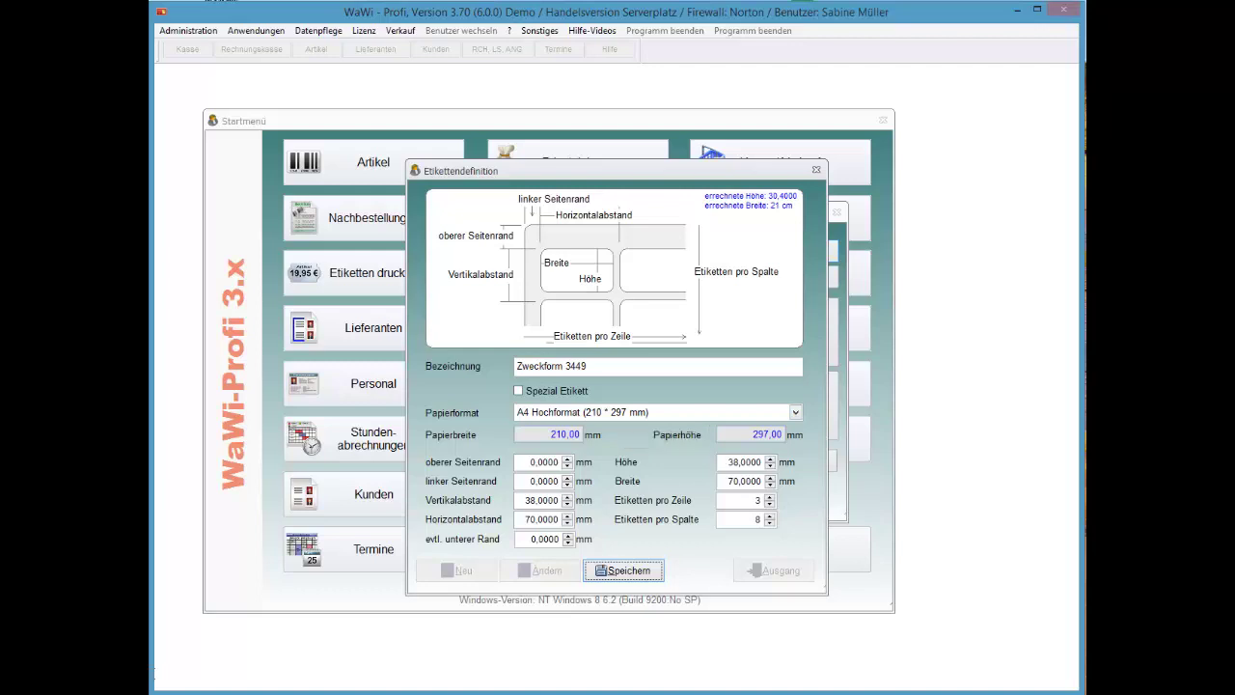
Set Vertikalabstand and Höhe to 37,1 mm in the label definition
click(541, 500)
text(37,1)
key(Tab)
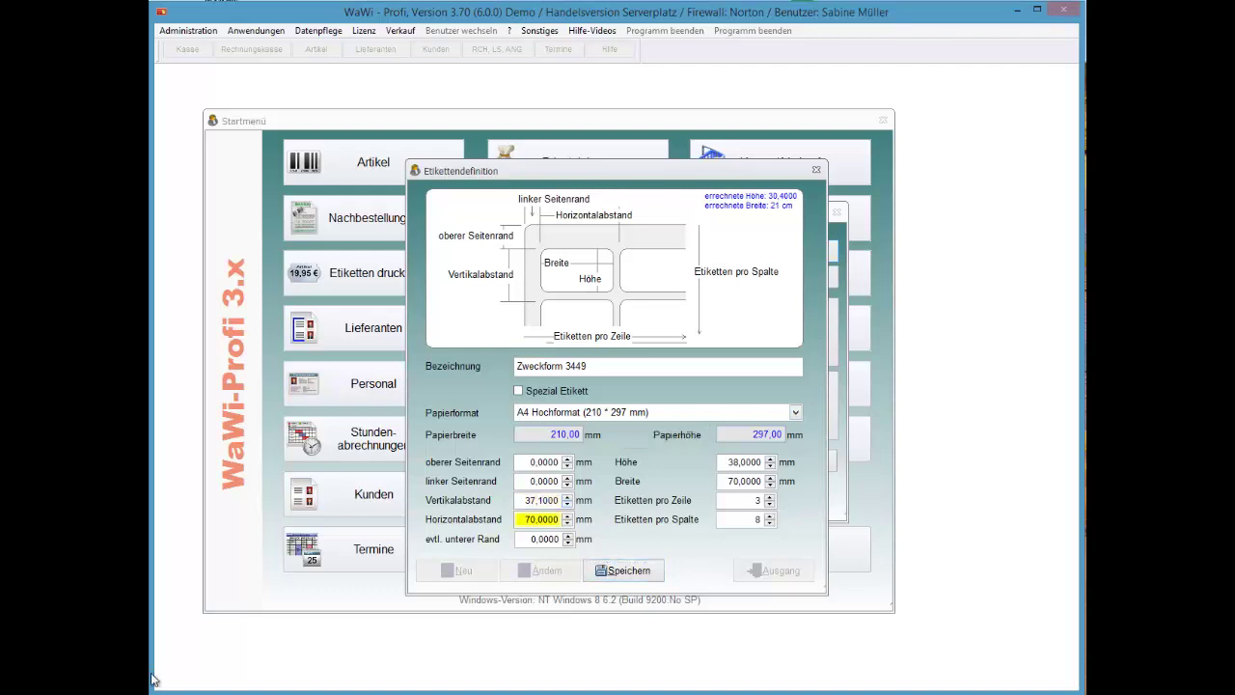
key(Tab)
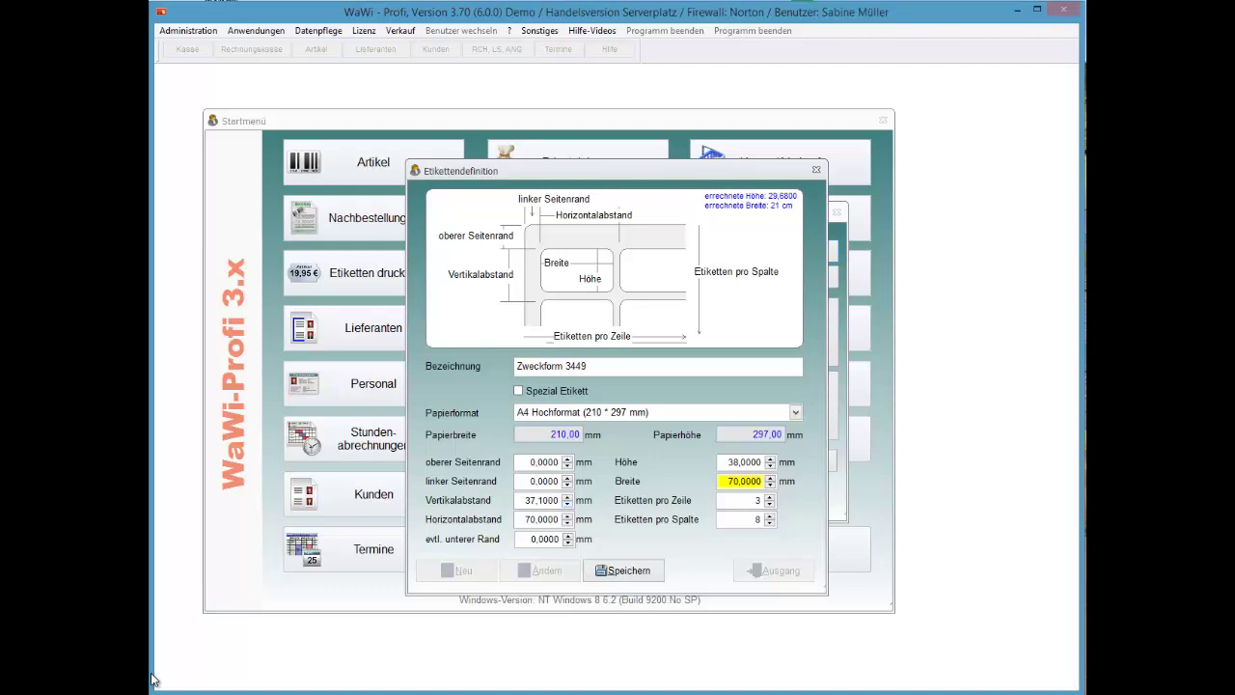
key(Tab)
text(37,1)
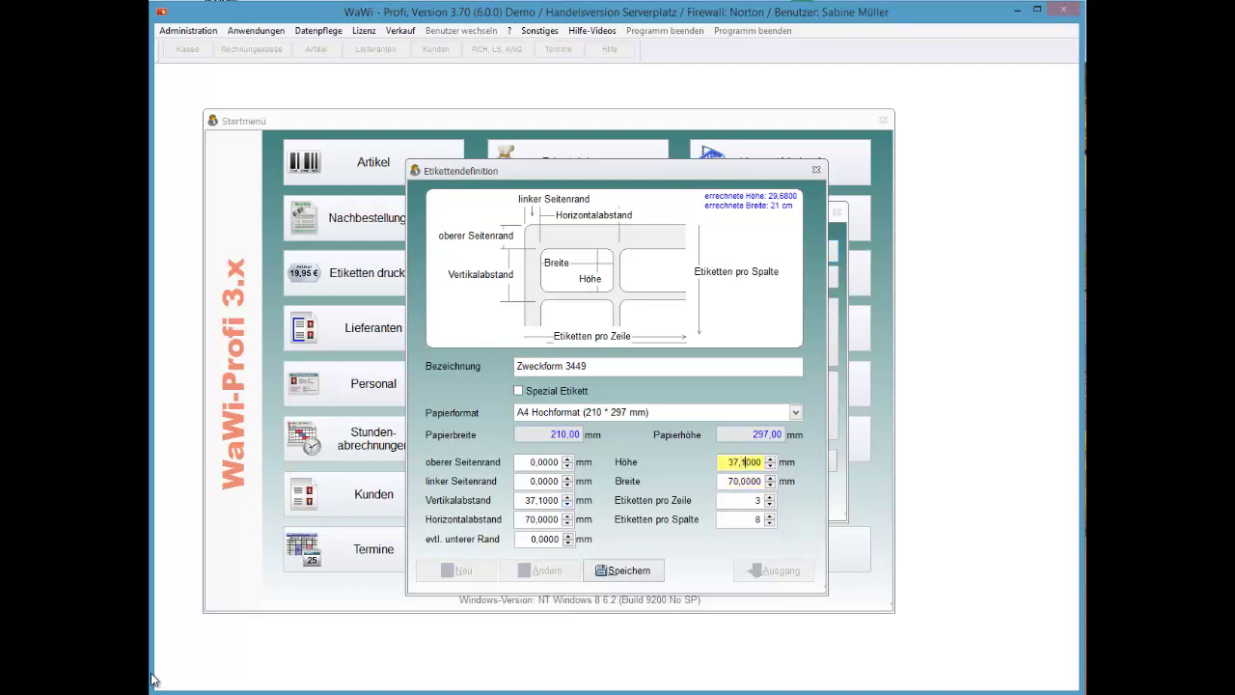
key(Tab)
Save the Zweckform 3449 definition as a new record and exit to the label printing dialog
key(alt+s)
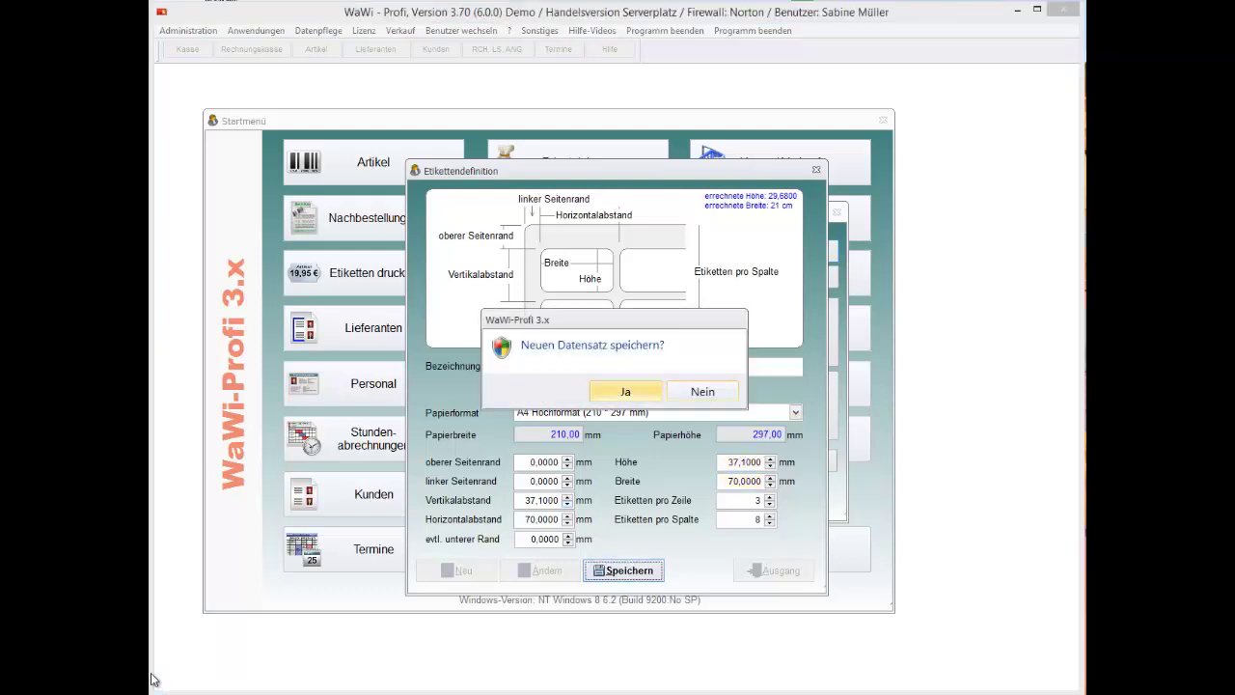
key(Return)
key(alt+a)
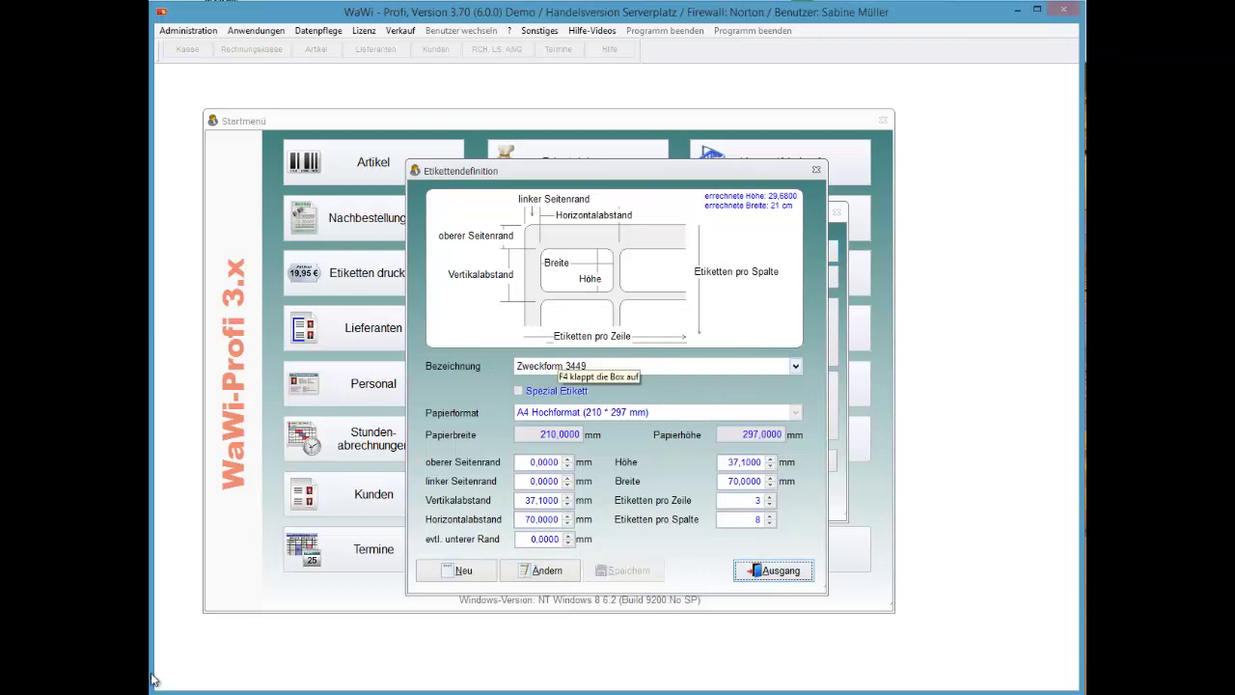
key(Return)
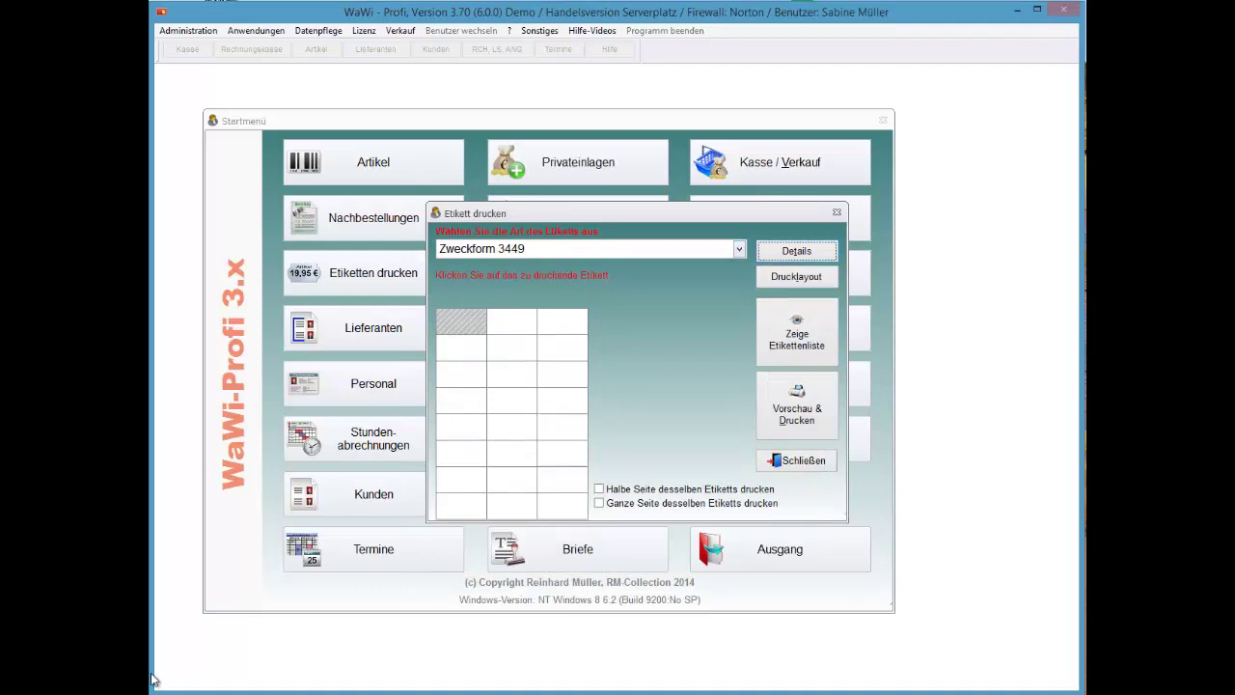
Open the Standard template of the Etikett print layout for customization
key(Tab)
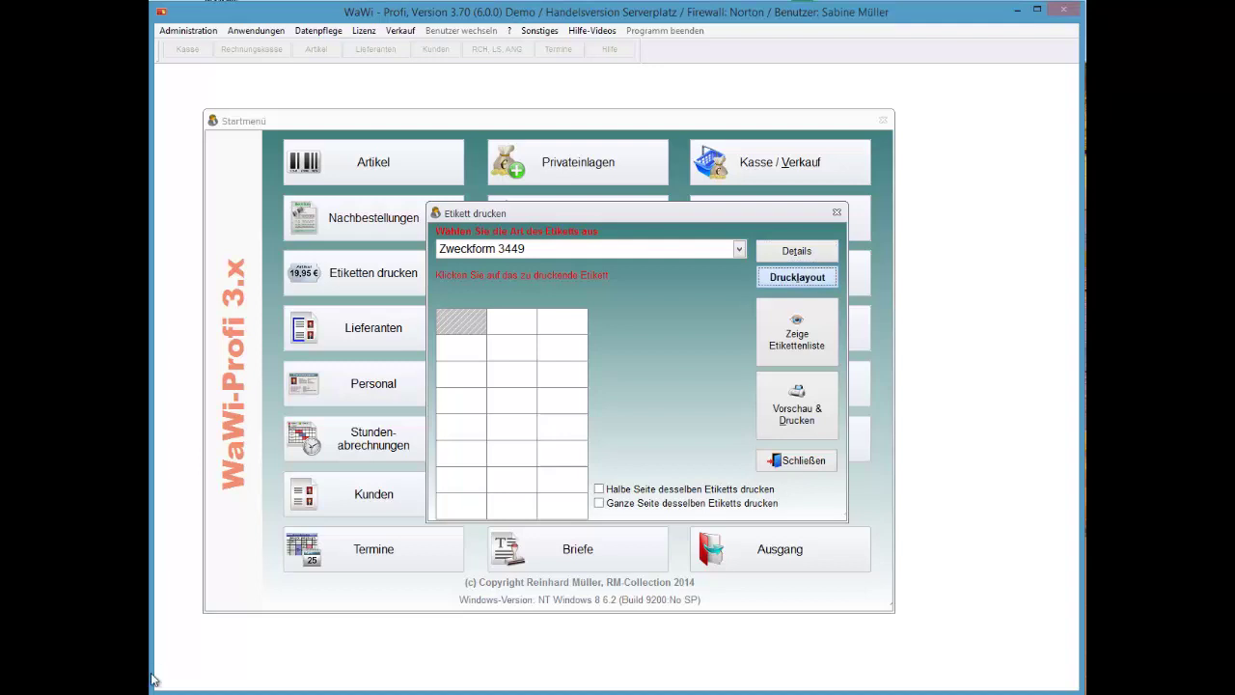
key(Return)
key(Tab)
key(Tab)
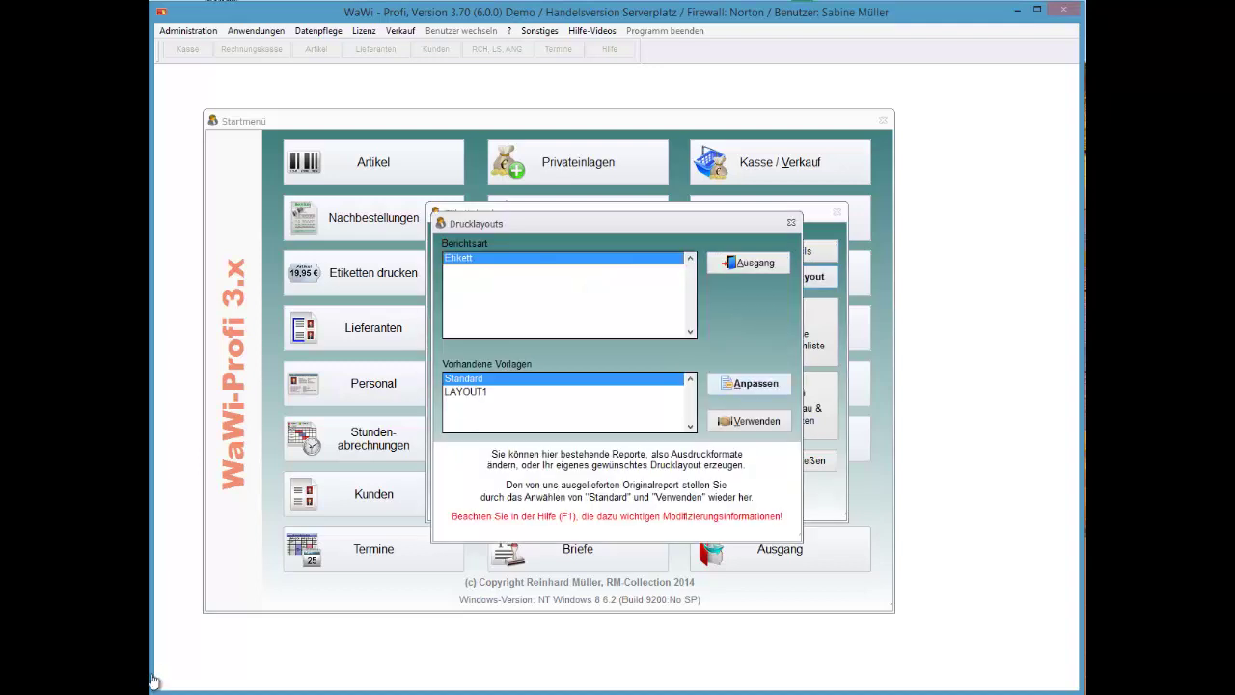
key(Return)
key(Return)
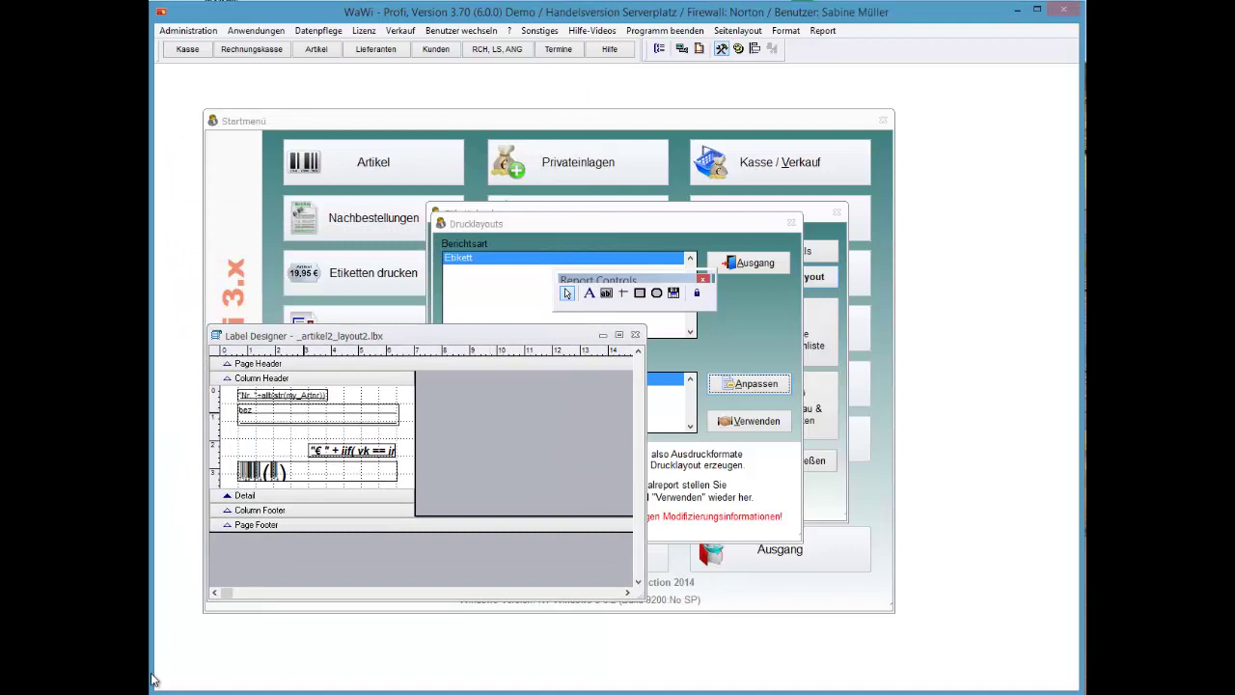
Select the bez field in the label layout and close the Label Designer
click(317, 415)
key(Tab)
click(635, 334)
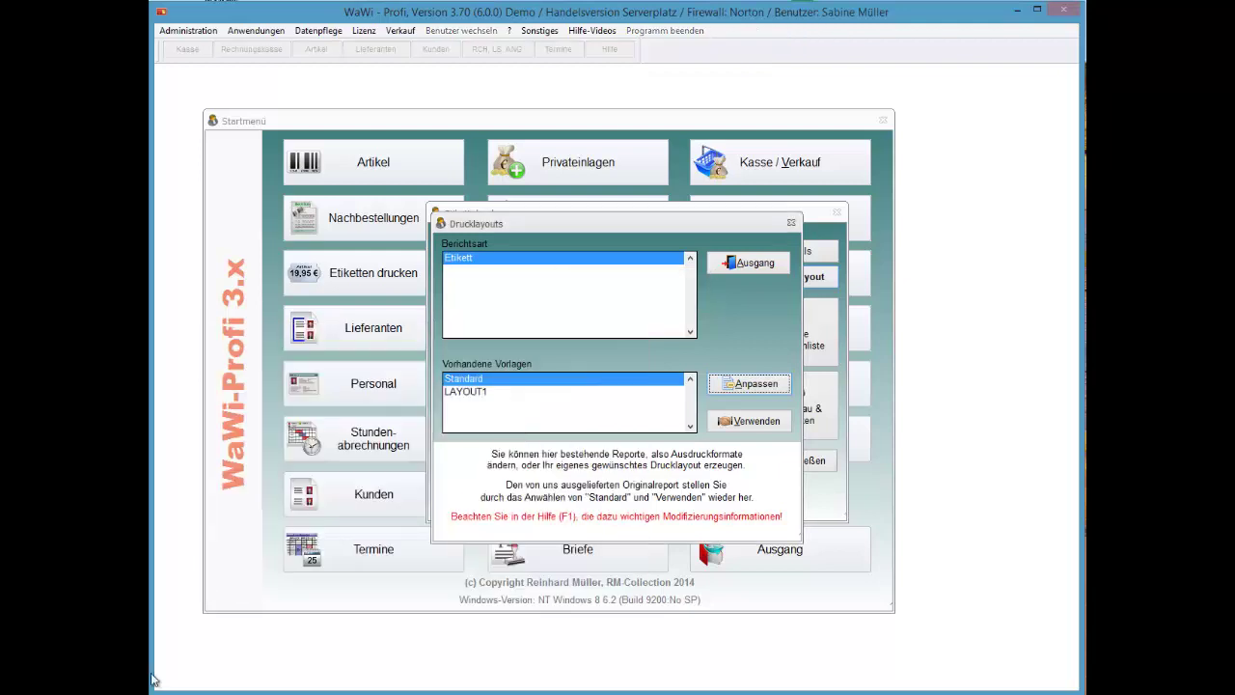